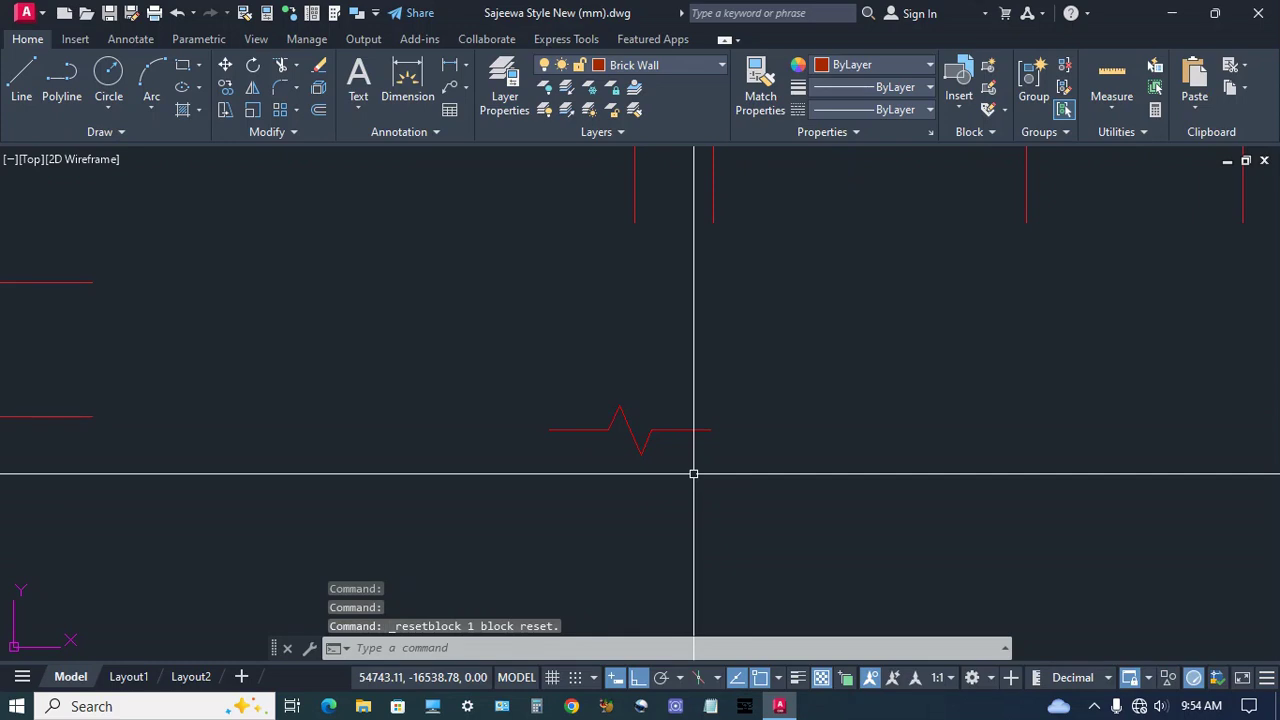
- Copy the loose break line from its centre to the midpoint between the open ends of the two horizontal walls, with Ortho off
type("co")
key("Return")
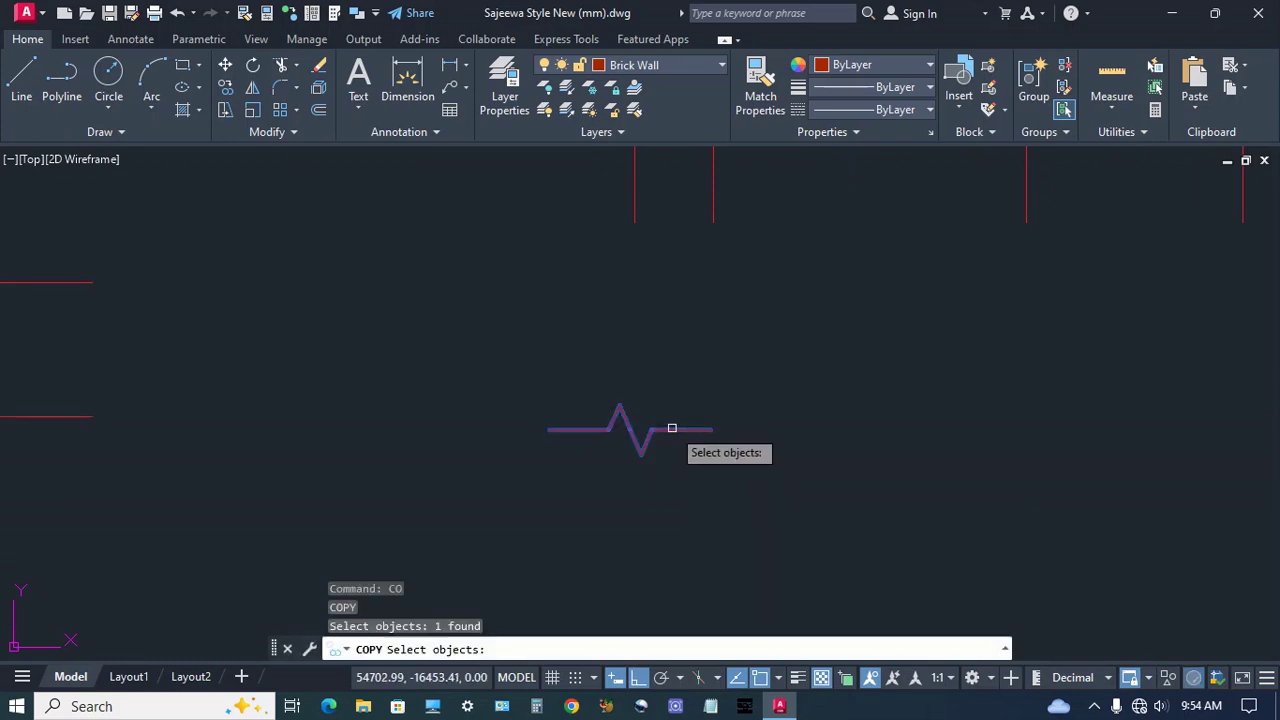
key("Return")
left_click(630, 430)
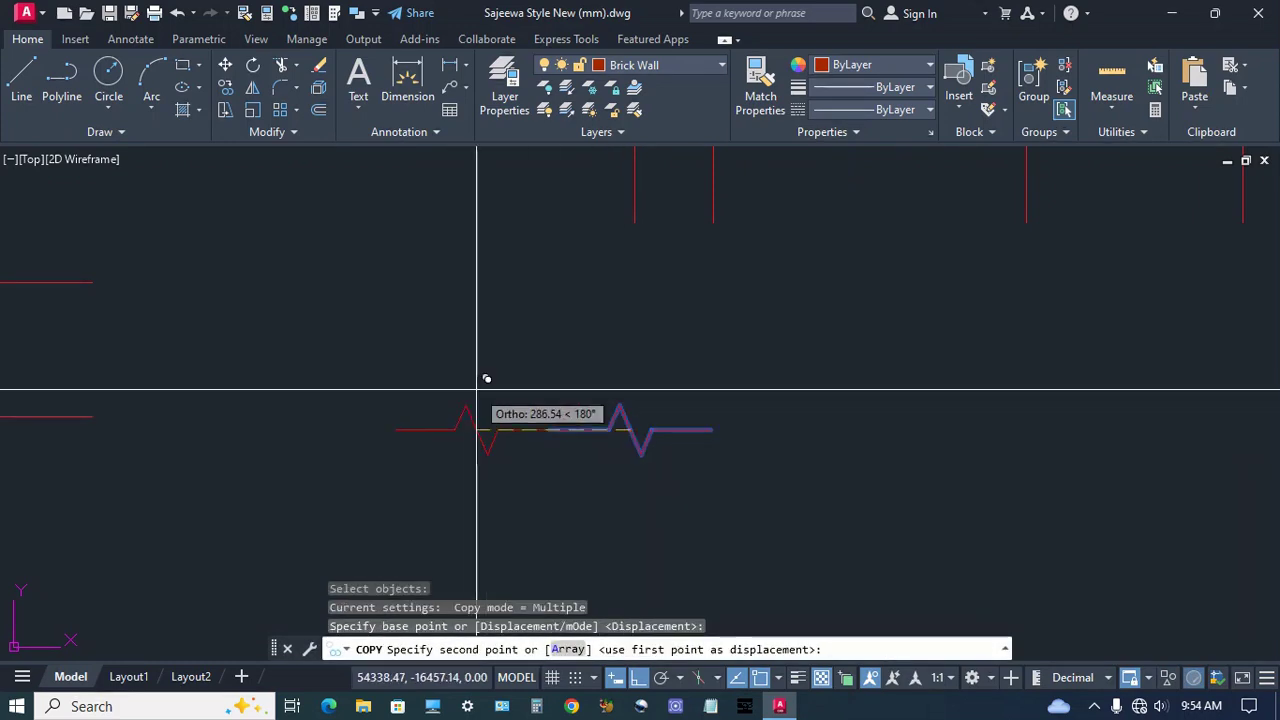
middle_click_drag(477, 389, 589, 414)
key("F8")
middle_click_drag(431, 401, 614, 414)
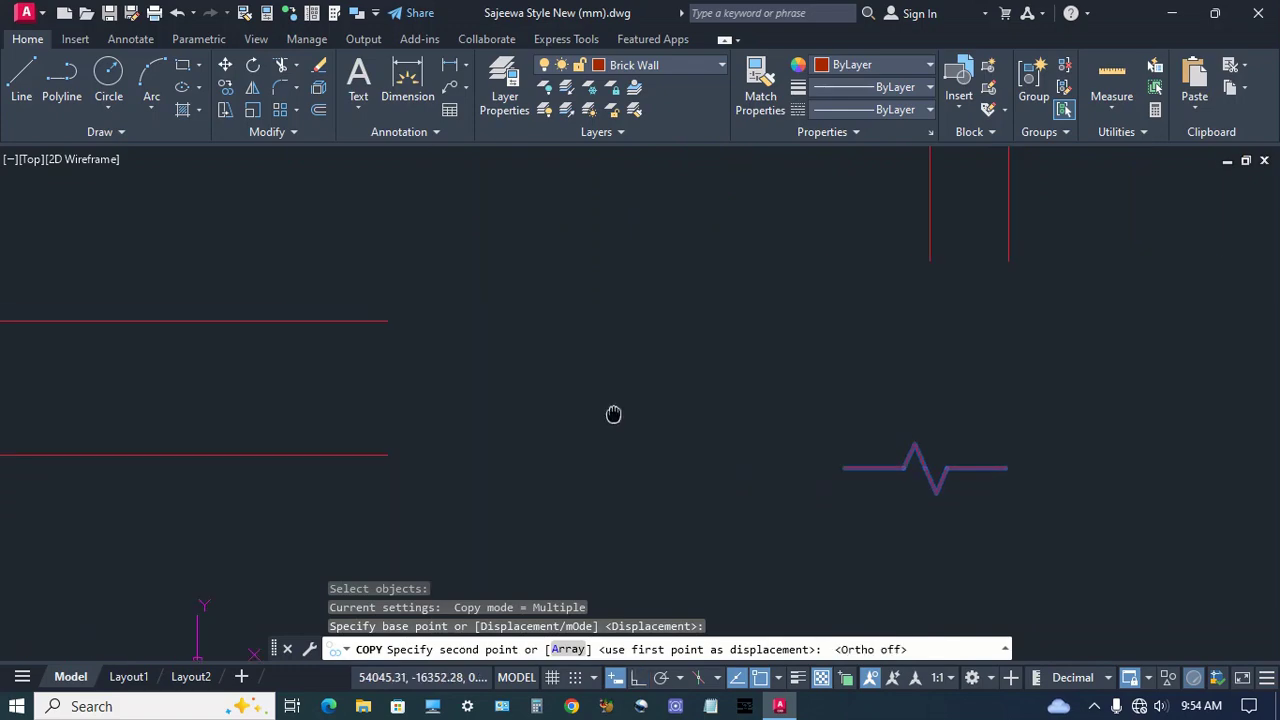
right_click(495, 387, "shift")
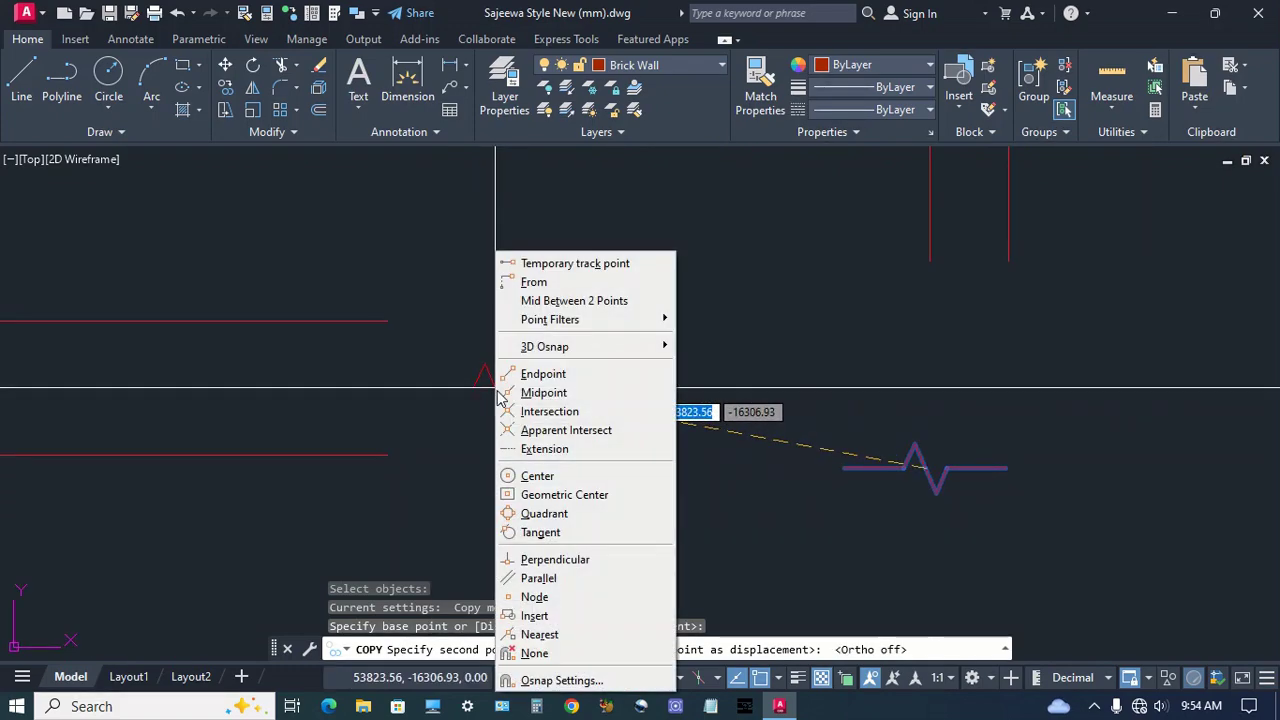
left_click(551, 302)
left_click(389, 318)
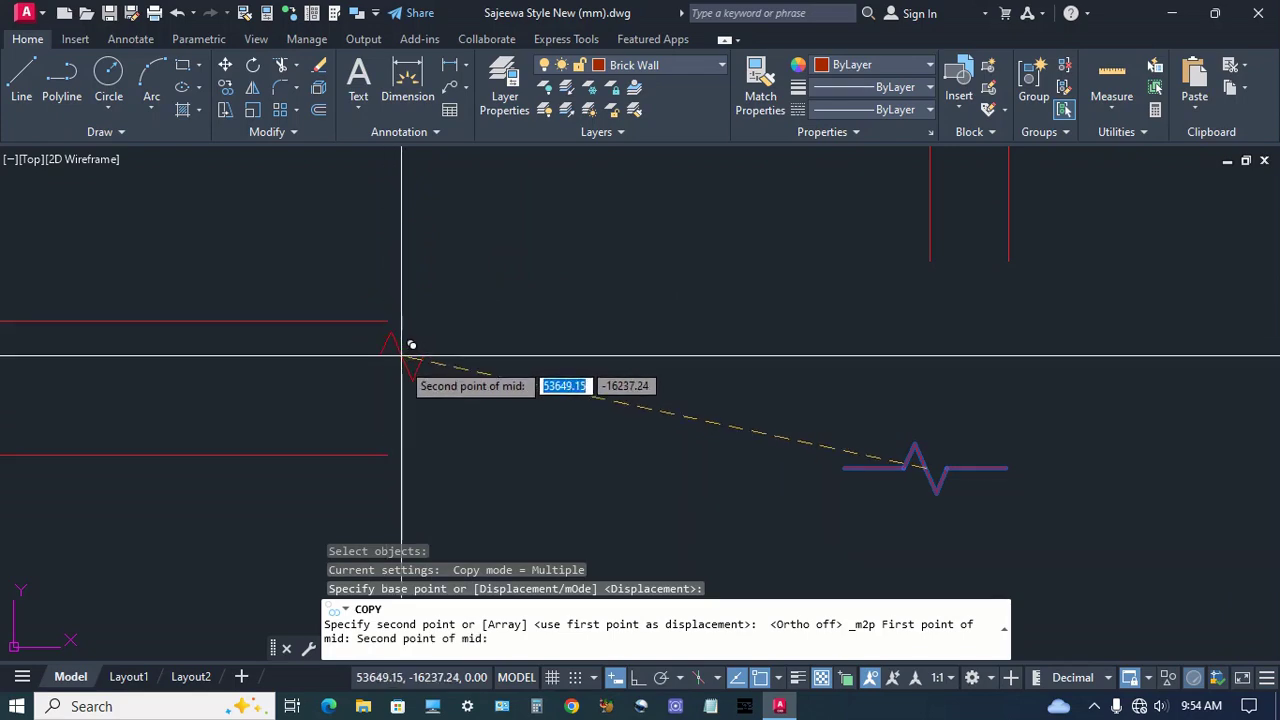
left_click(392, 452)
- Place a second break line copy at the midpoint between the lower ends of the narrow pair of vertical walls
scroll(425, 410, "down", 3)
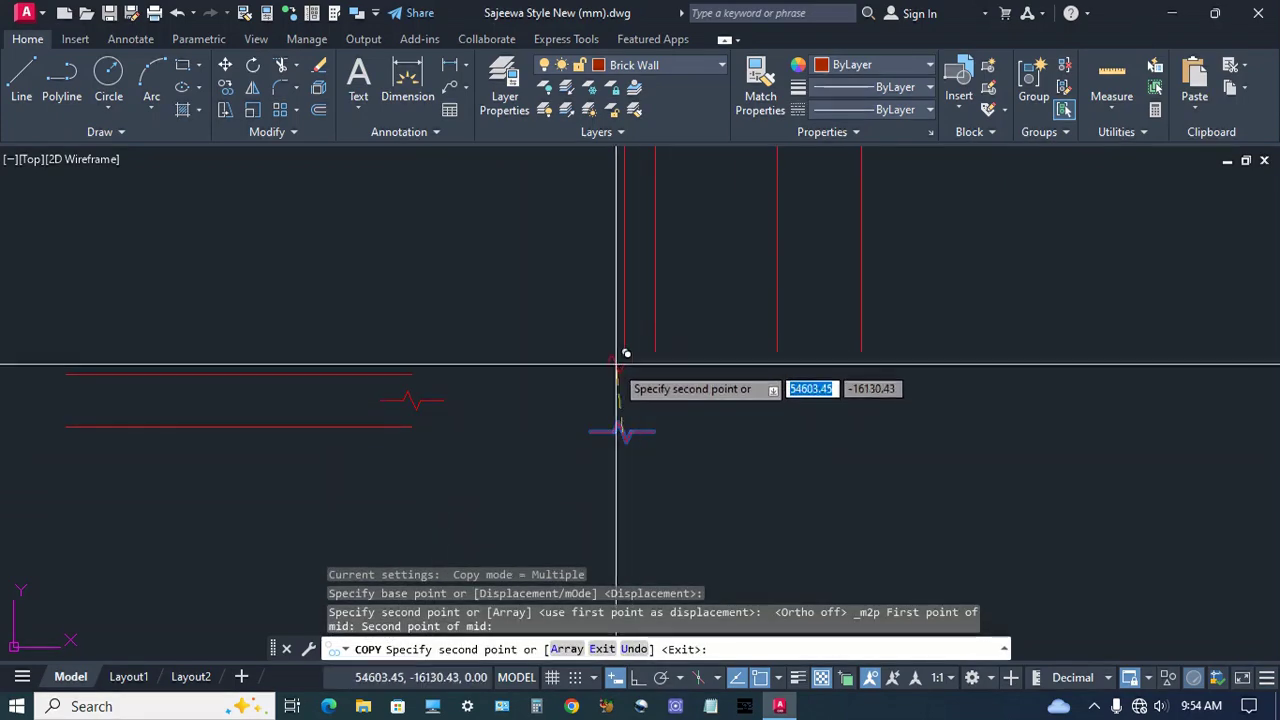
scroll(625, 353, "up", 5)
right_click(628, 345, "shift")
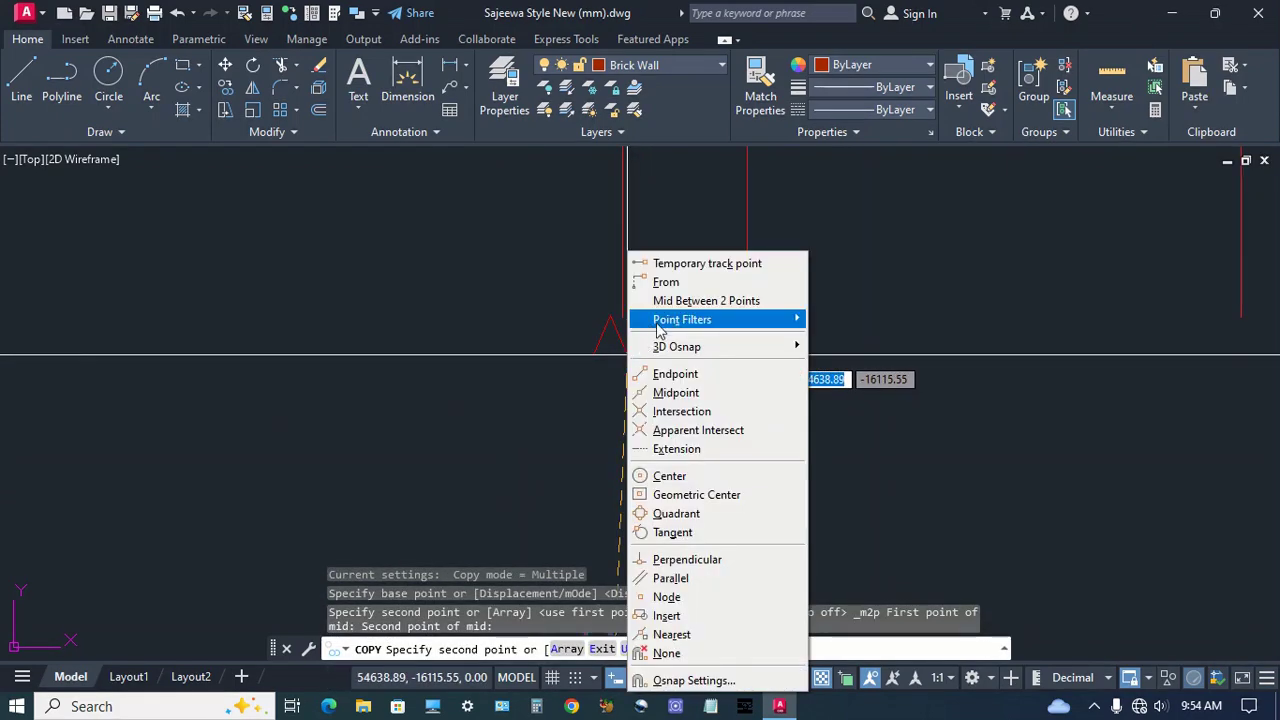
left_click(665, 300)
left_click(625, 316)
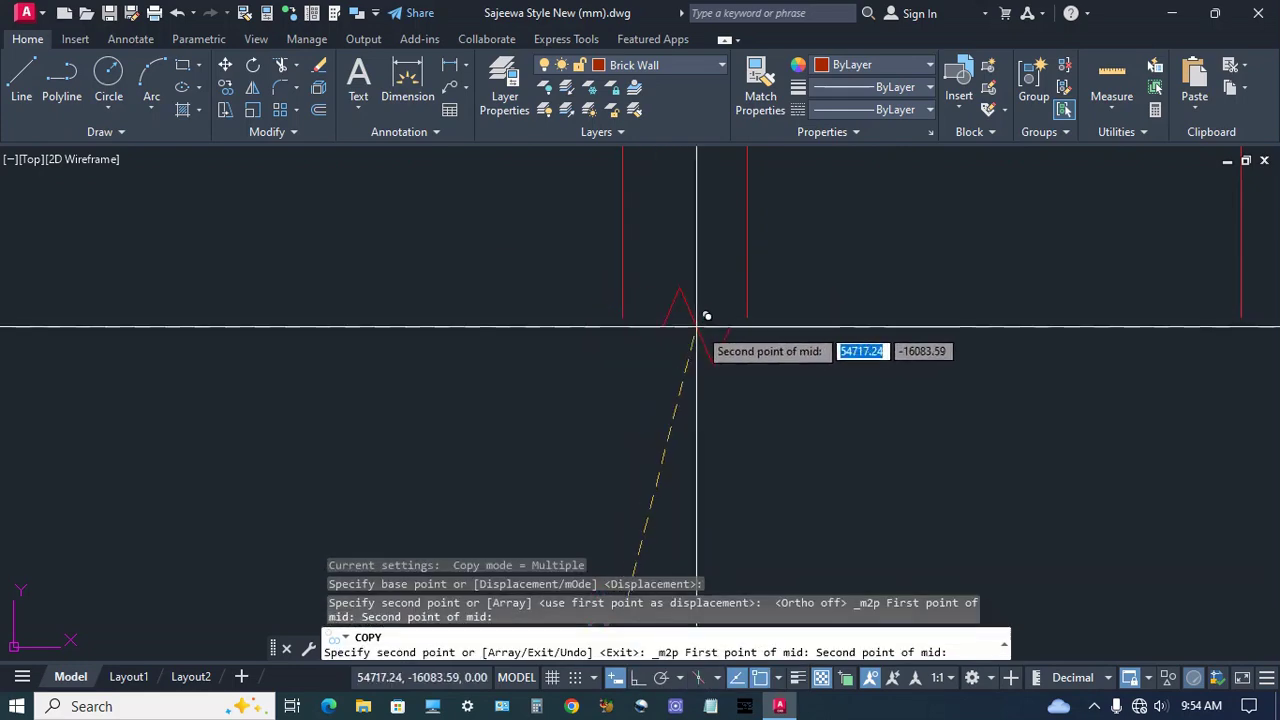
left_click(747, 318)
- Place a third break line copy midway between the lower ends of the wide vertical wall pair and end the copying
scroll(602, 370, "down", 3)
middle_click_drag(921, 377, 600, 375)
scroll(600, 375, "up", 2)
right_click(631, 397, "shift")
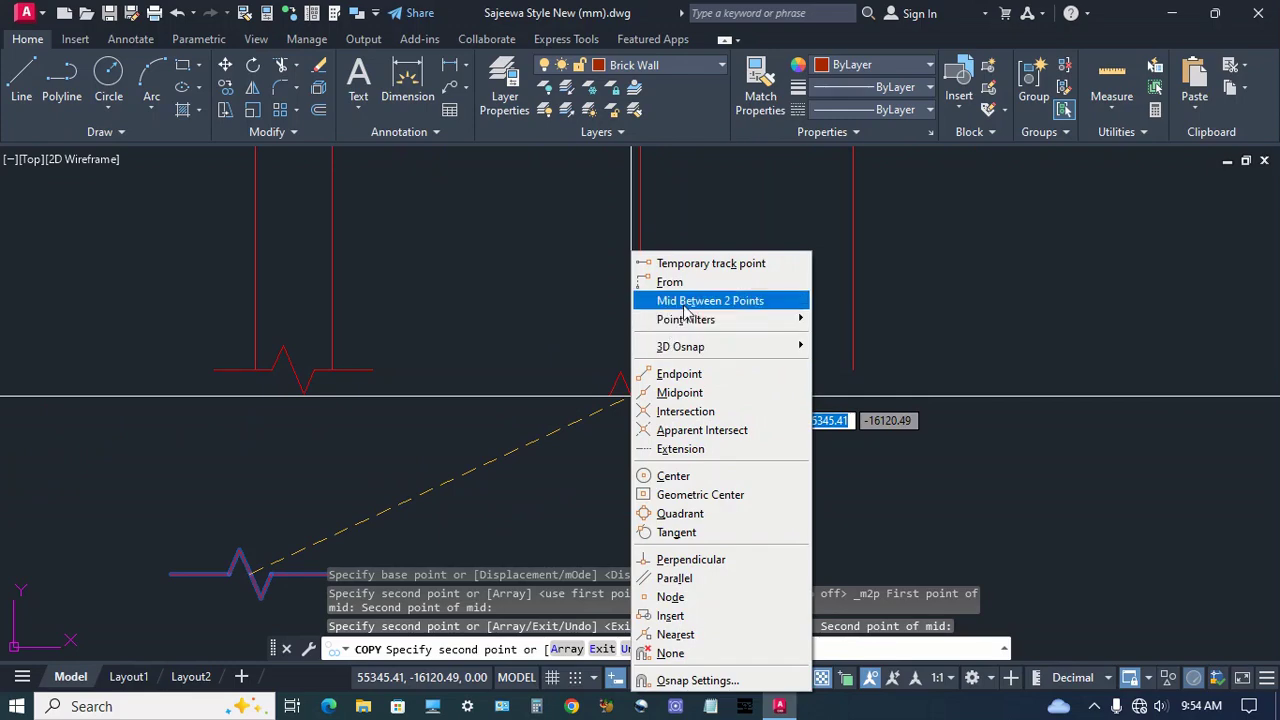
left_click(688, 301)
left_click(640, 372)
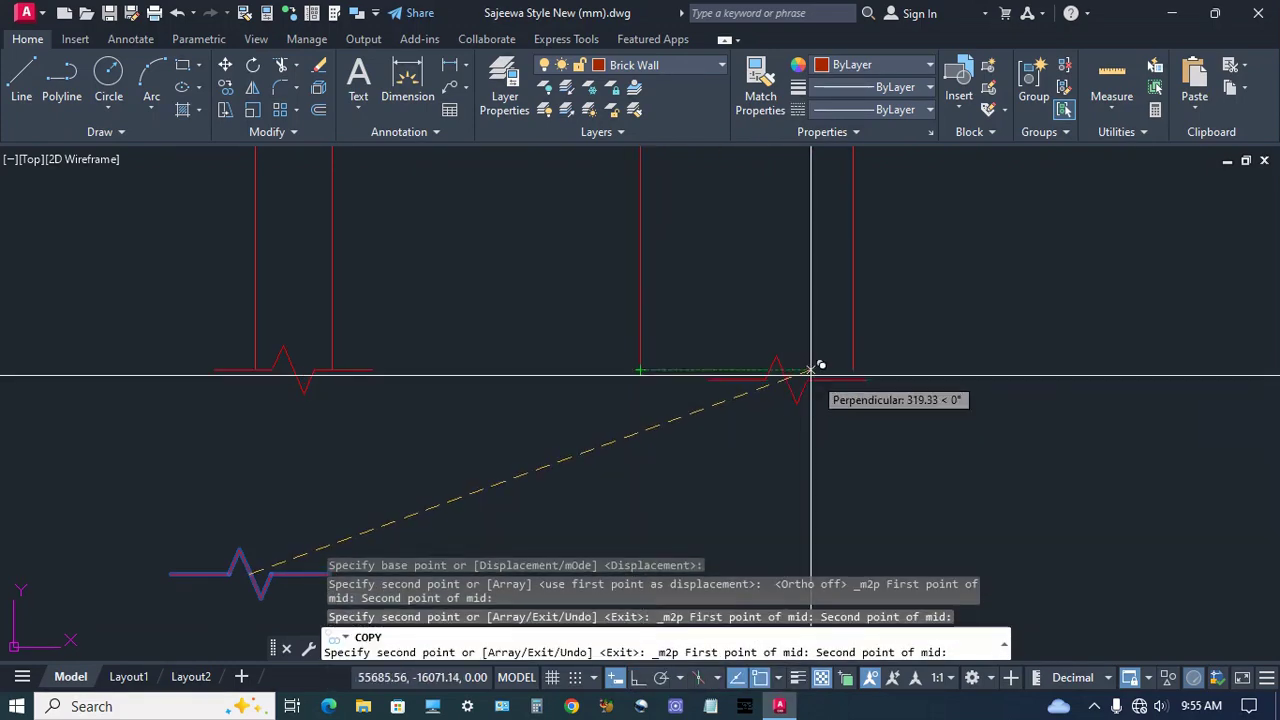
left_click(853, 370)
scroll(814, 420, "down", 2)
key("Escape")
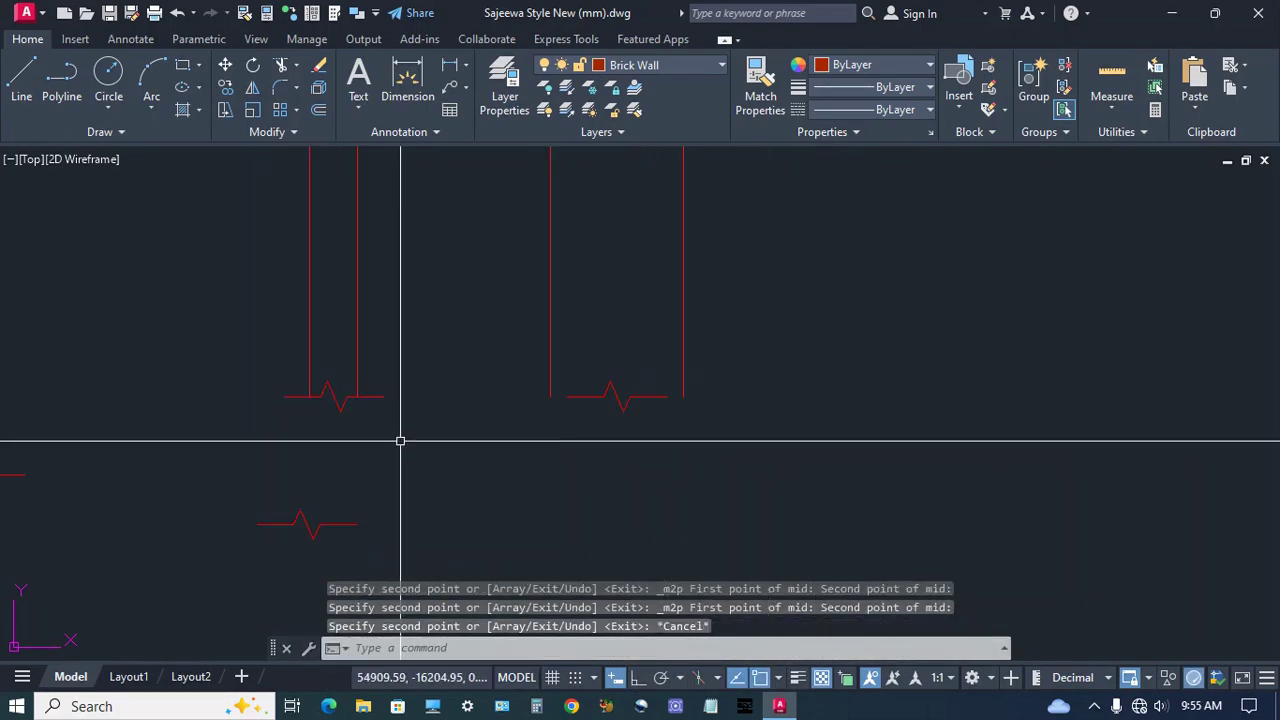
- Rotate the break line at the horizontal walls about its centre so it stands vertically across their ends
scroll(322, 450, "down", 2)
middle_click_drag(320, 451, 651, 420)
scroll(471, 434, "up", 4)
left_click(414, 439)
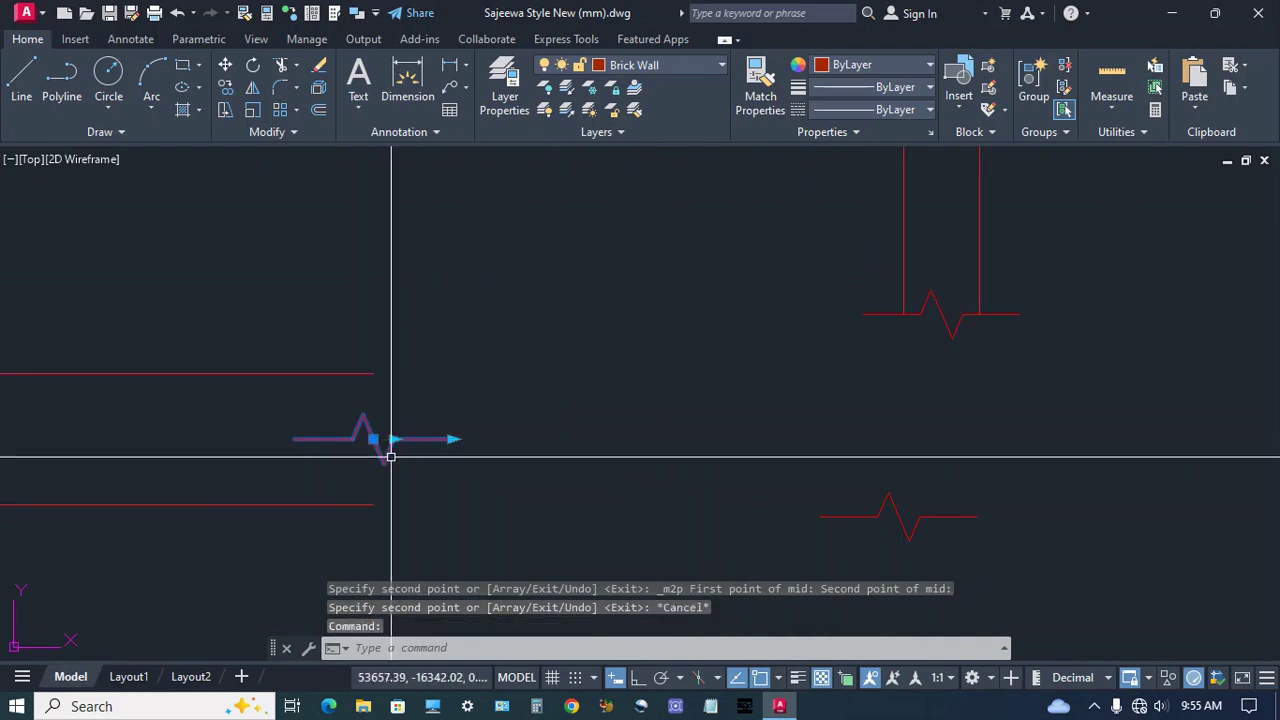
left_click(373, 439)
key("space")
key("space")
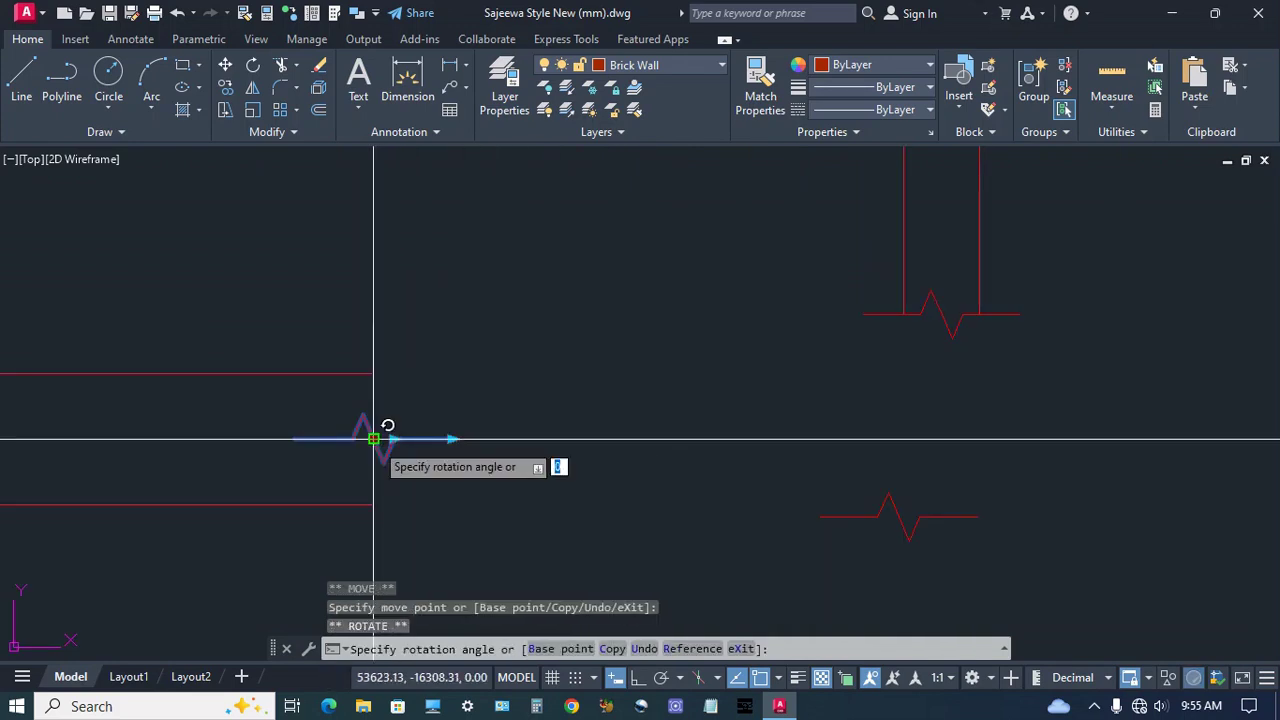
left_click(391, 346)
scroll(406, 391, "down", 2)
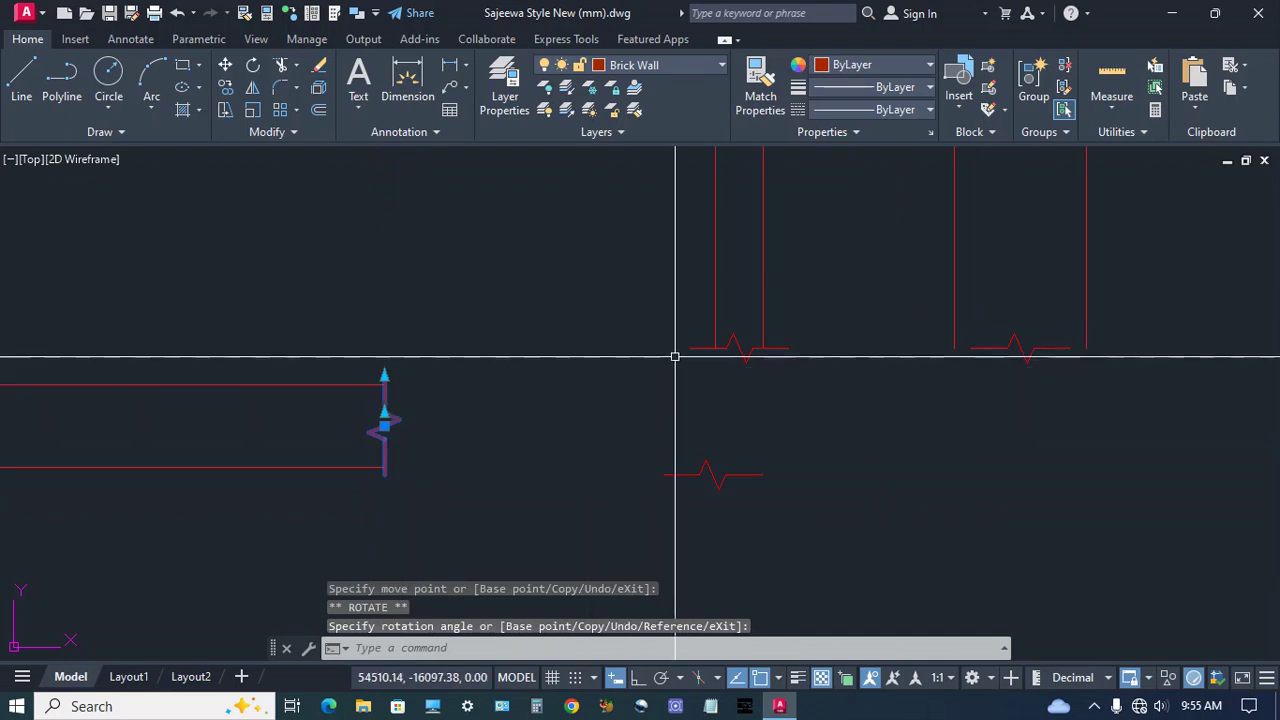
- Stretch the vertical break line's zigzag to about 52 mm from its centre and extend its ends farther past the horizontal walls
scroll(440, 397, "up", 4)
left_click(440, 397)
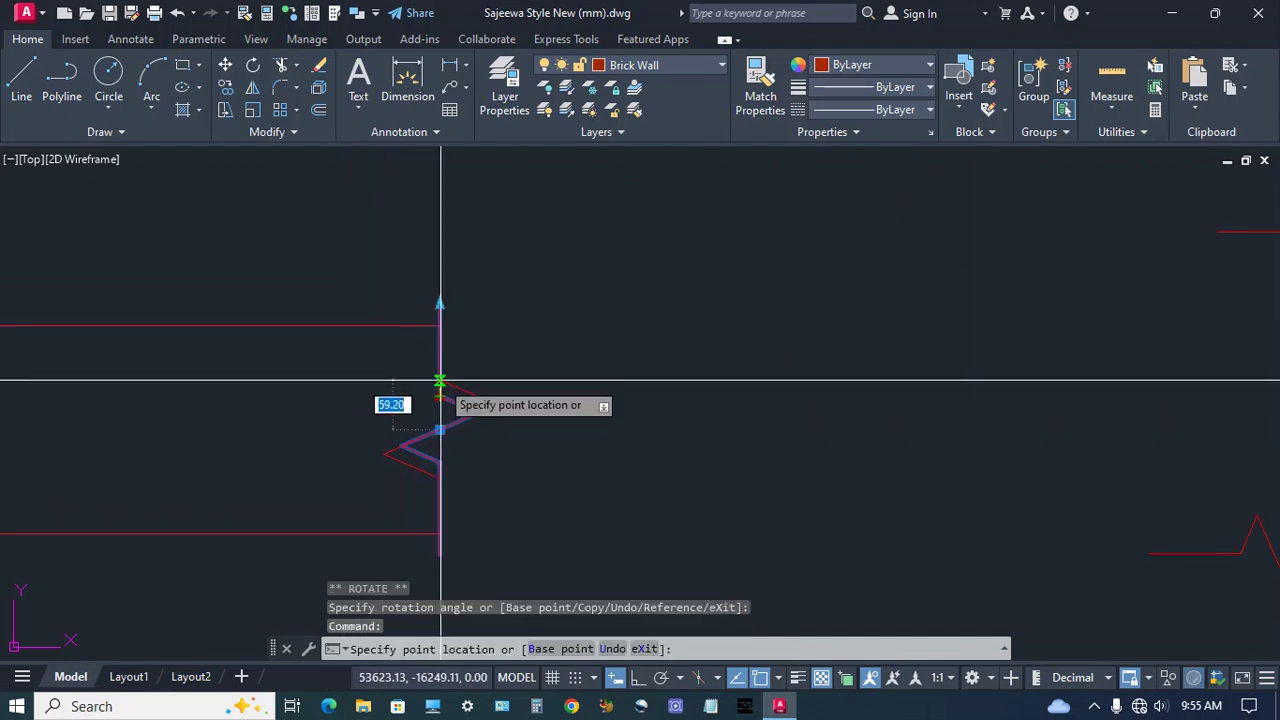
left_click(440, 304)
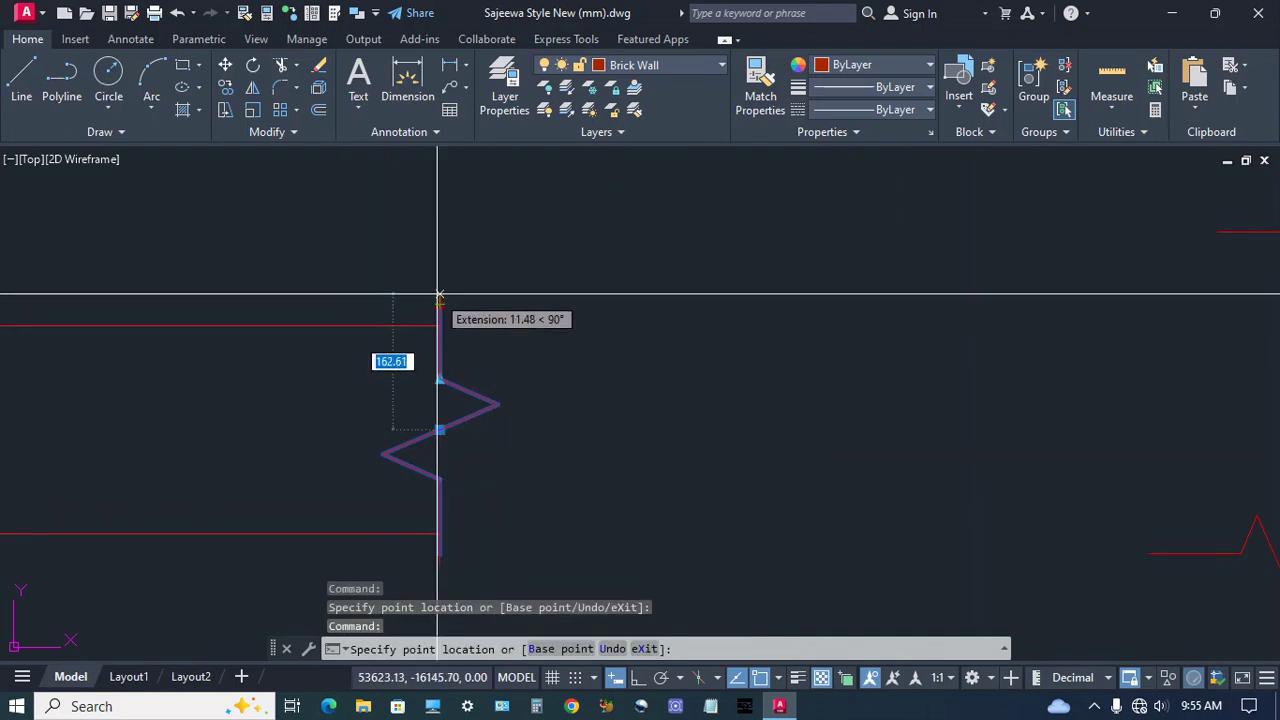
left_click(440, 287)
left_click(440, 379)
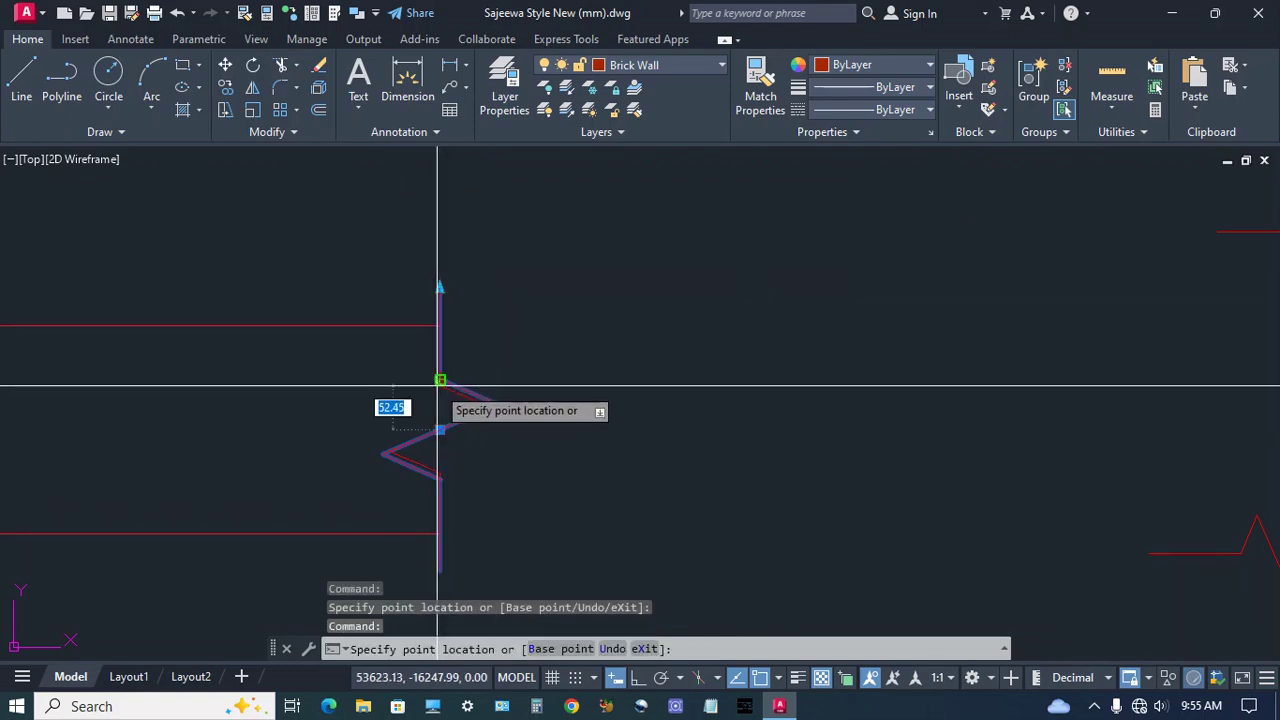
left_click(440, 386)
scroll(440, 388, "down", 4)
key("Escape")
- Shrink the narrow walls' break line, setting its zigzag about 27 mm and its end about 100 mm from the centre
scroll(800, 390, "up", 5)
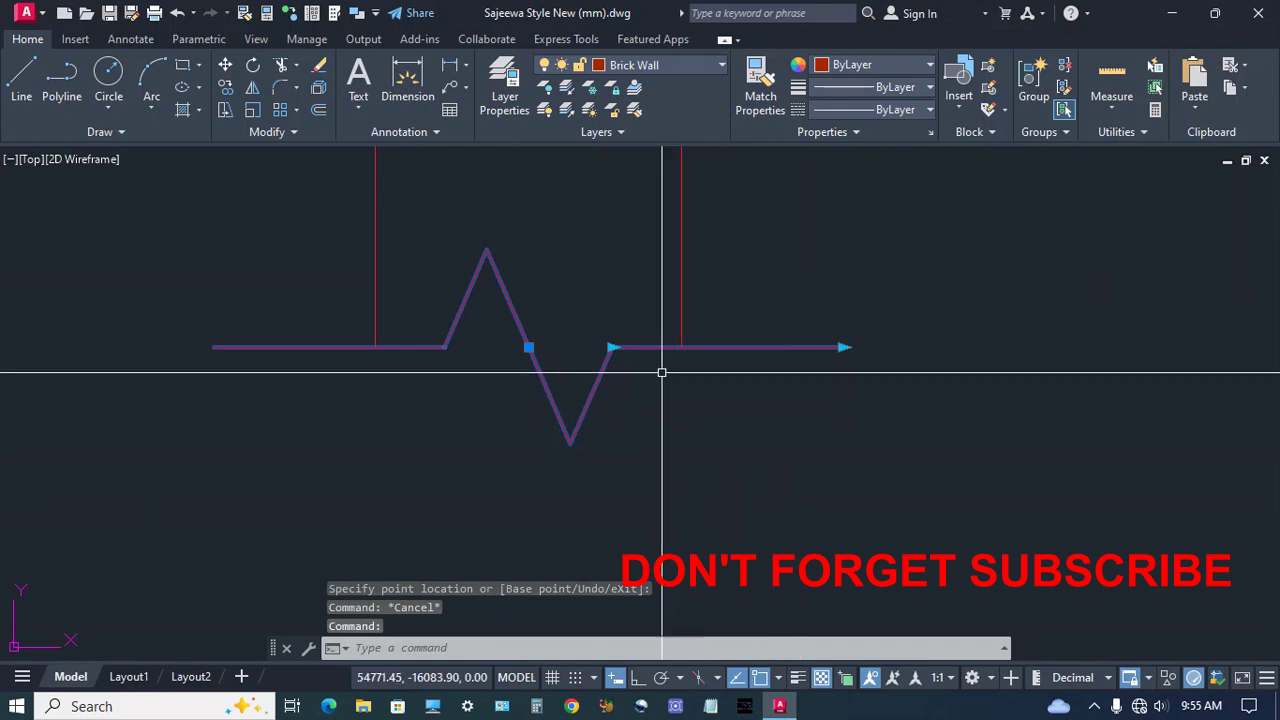
left_click(611, 347)
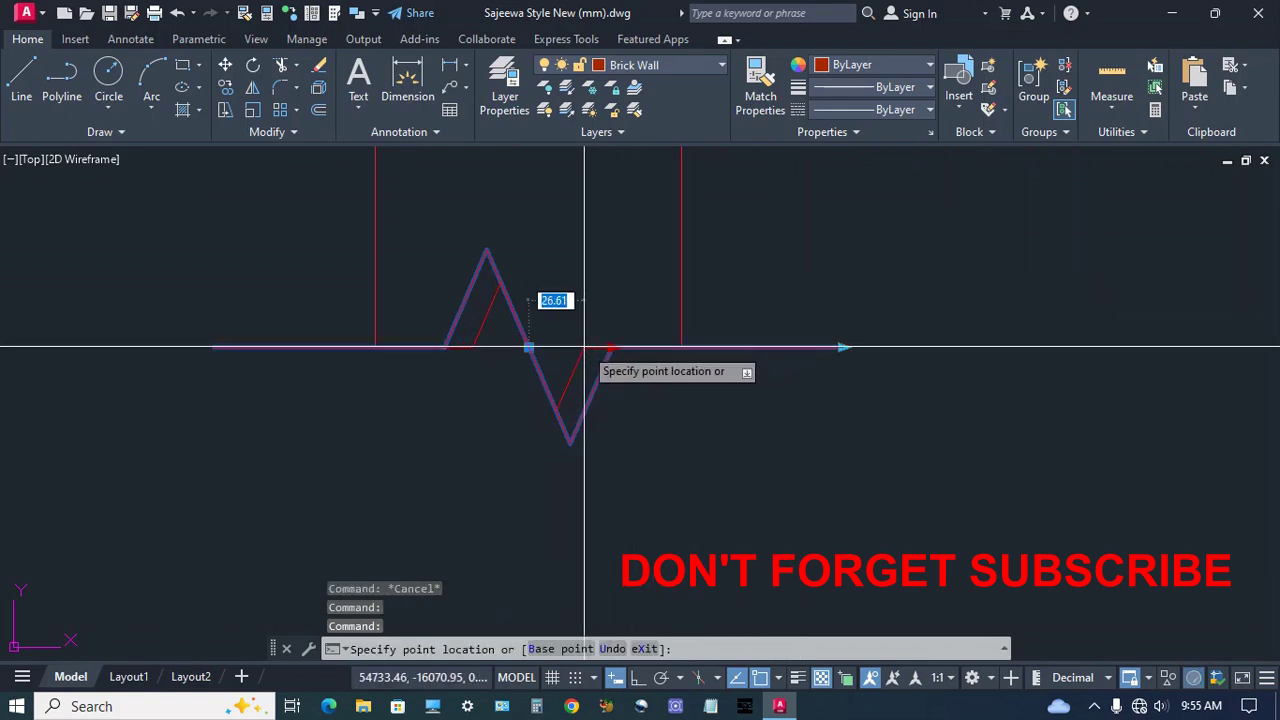
left_click(585, 347)
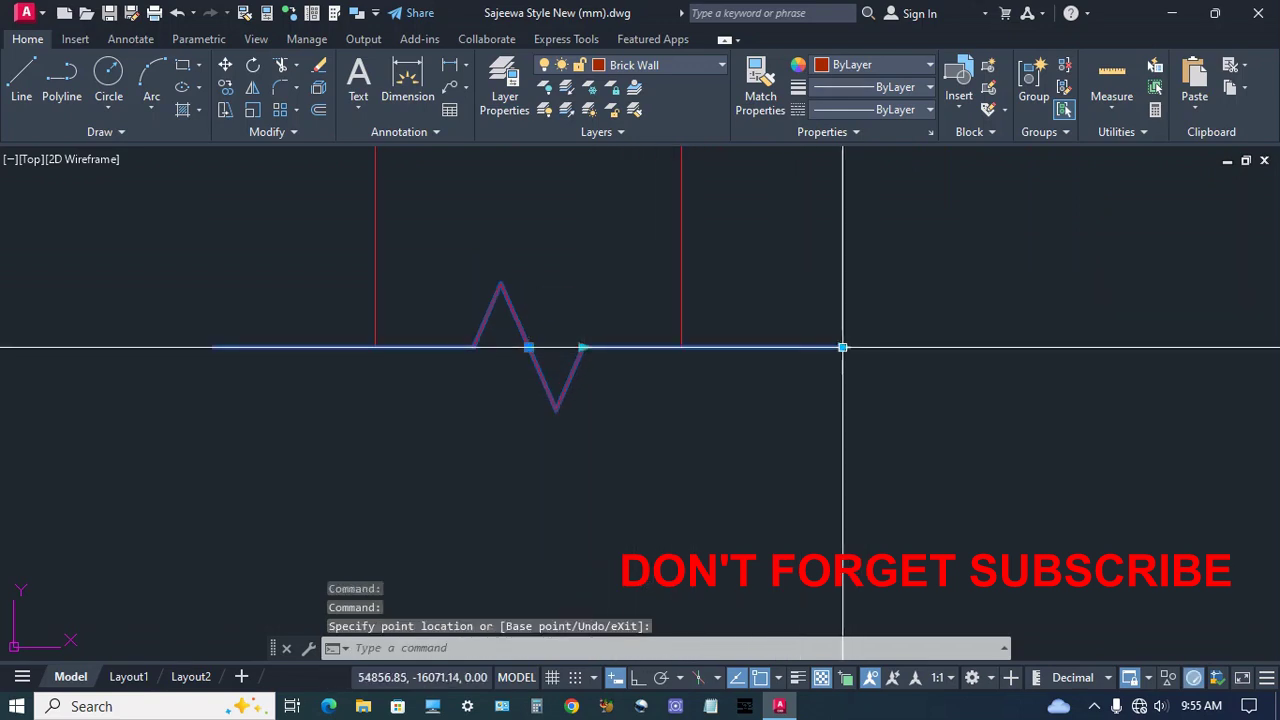
left_click(843, 347)
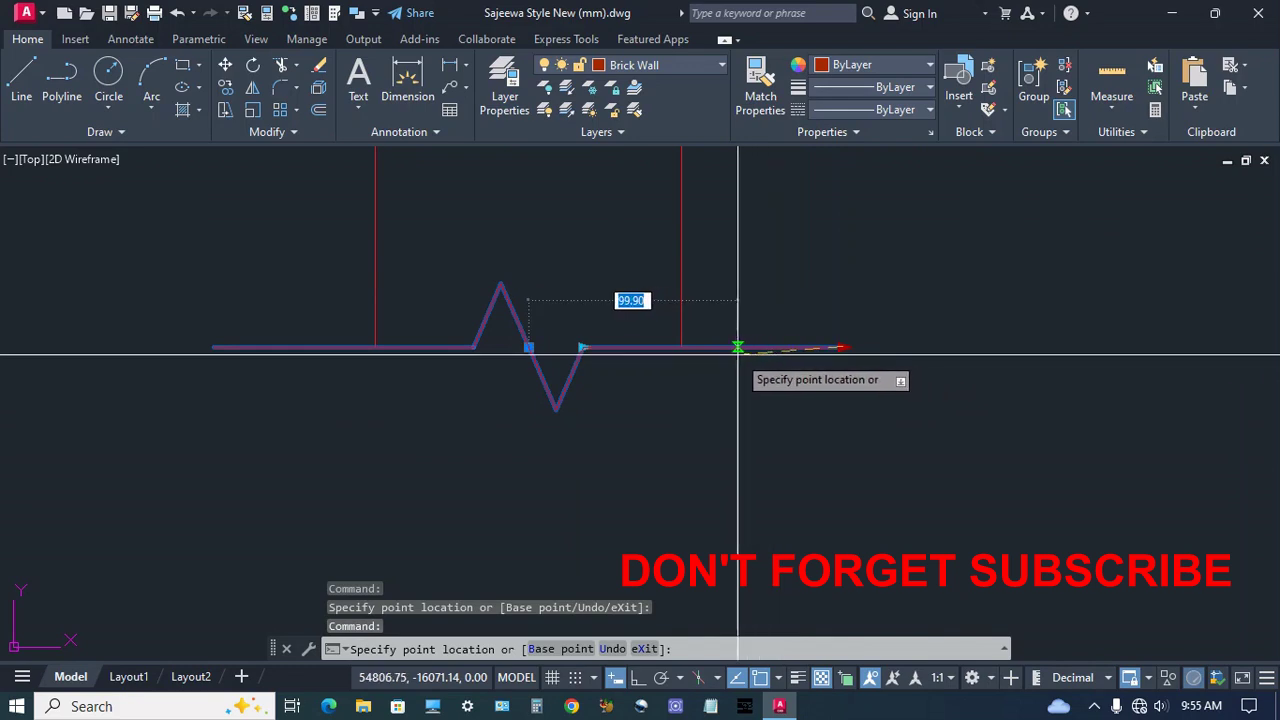
key("Escape")
scroll(737, 363, "down", 4)
middle_click_drag(961, 395, 771, 377)
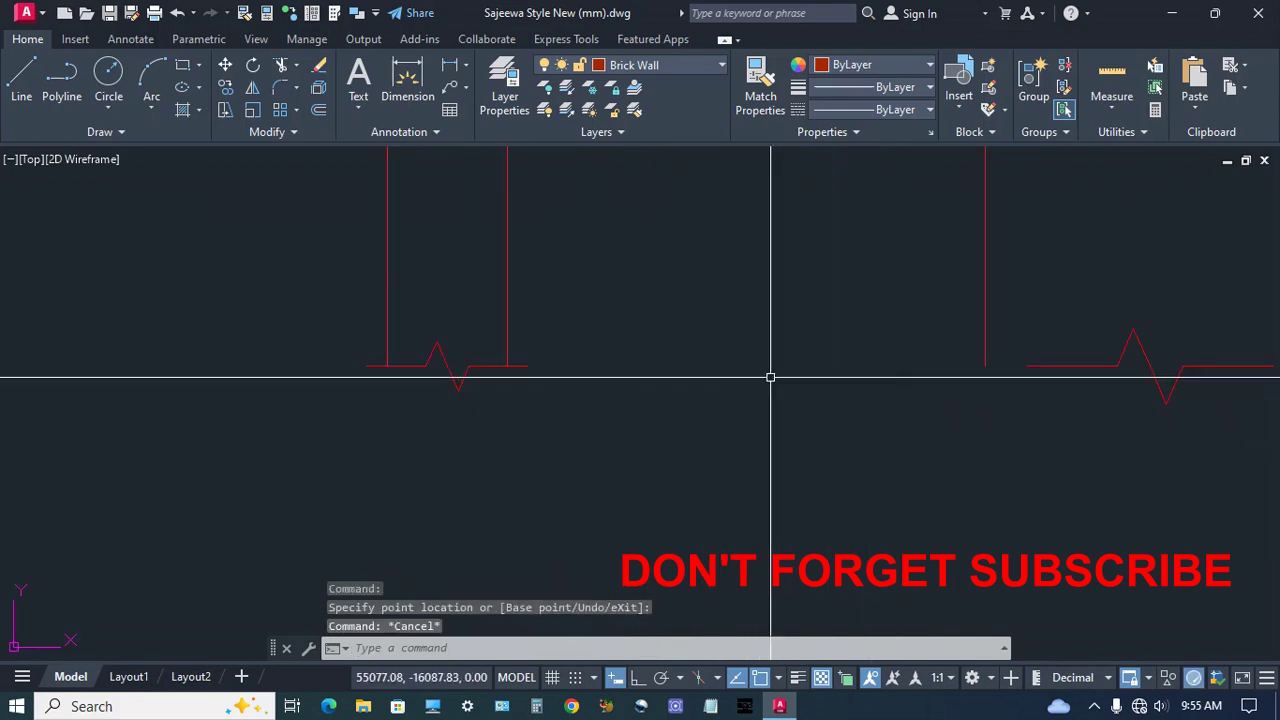
- Stretch the break line at the wide vertical walls past both wall lines and enlarge its zigzag
scroll(775, 380, "down", 2)
middle_click_drag(895, 386, 622, 396)
scroll(780, 397, "up", 2)
left_click(795, 381)
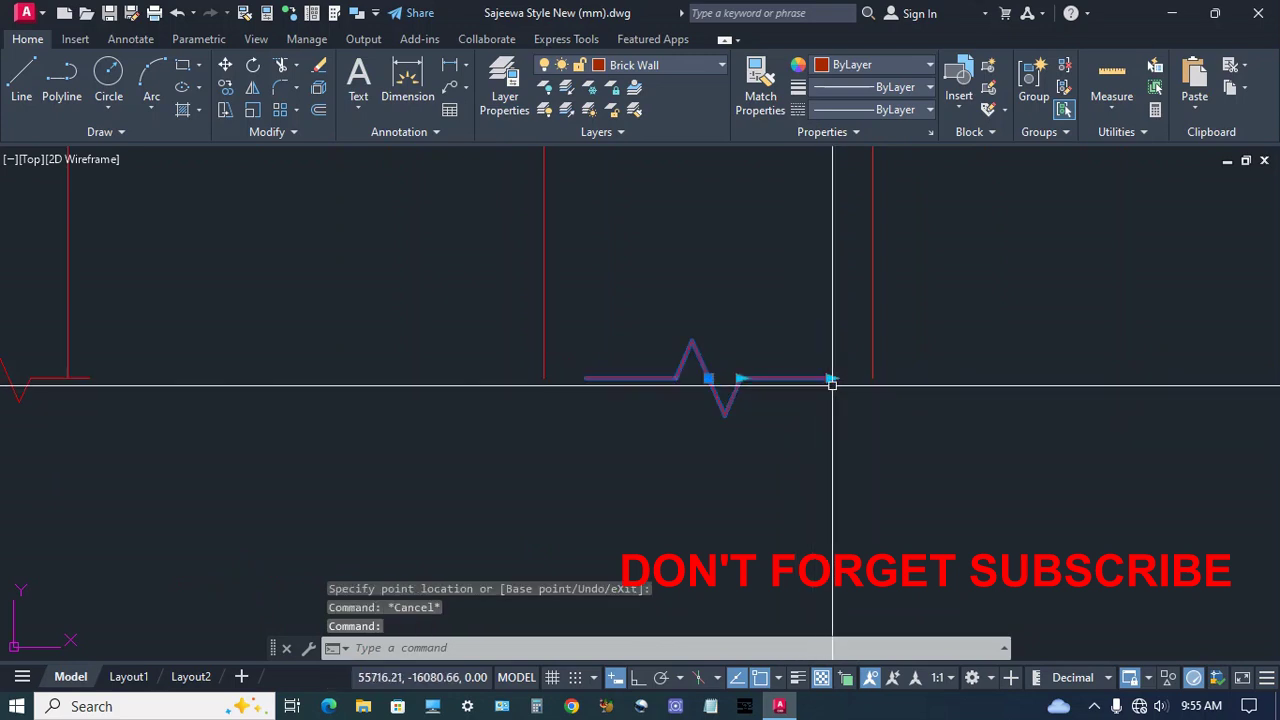
left_click(830, 379)
left_click(912, 379)
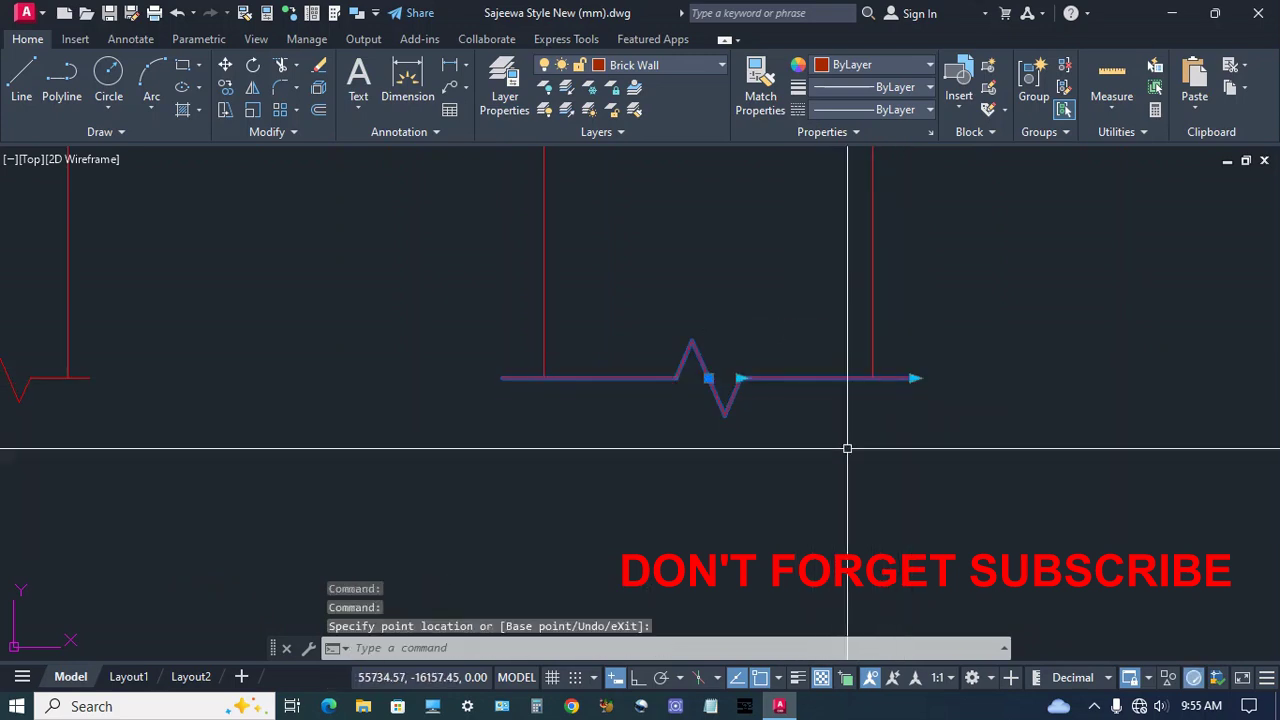
left_click(740, 379)
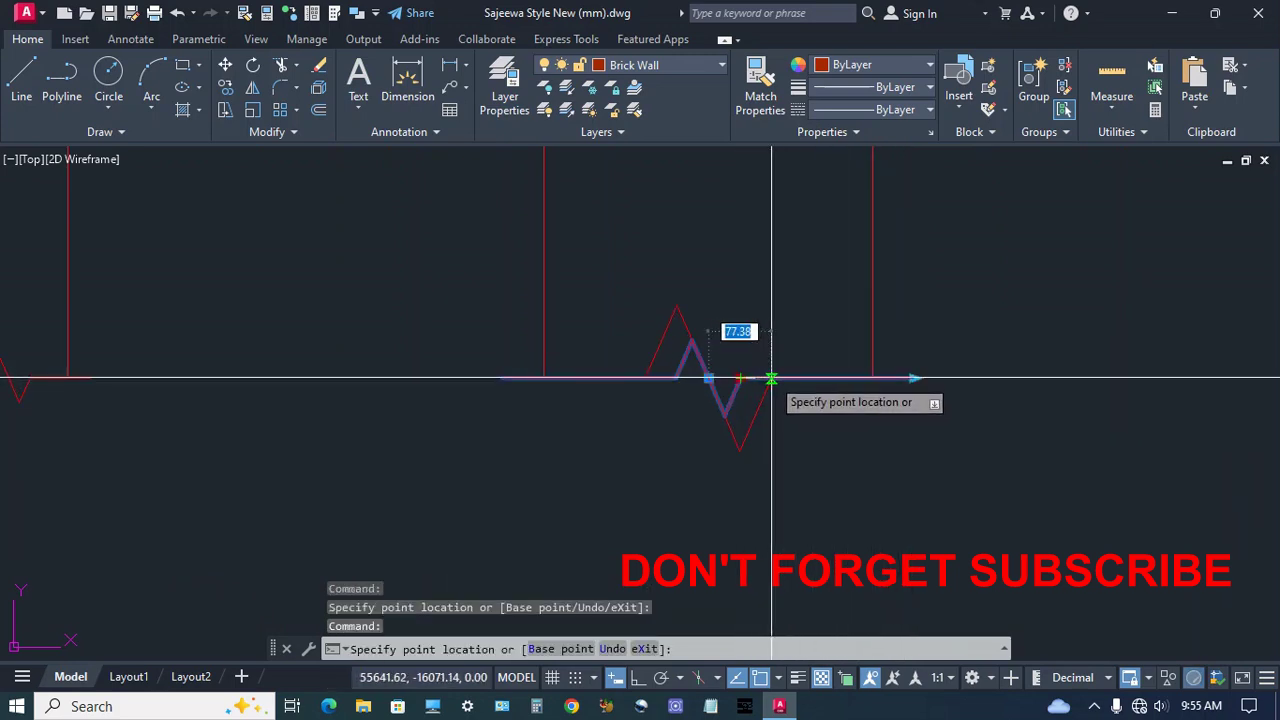
left_click(751, 437)
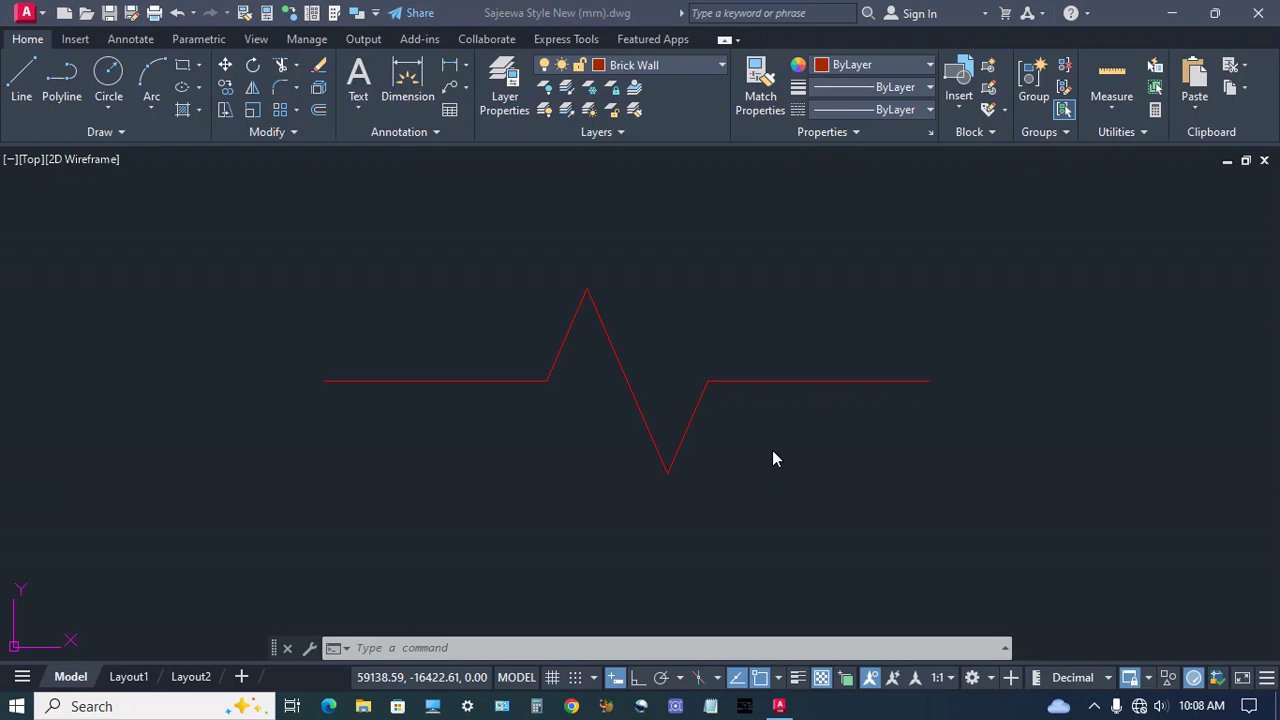
- Start a block definition named Breakline and select all the lines of the break symbol as its objects
left_click(773, 451)
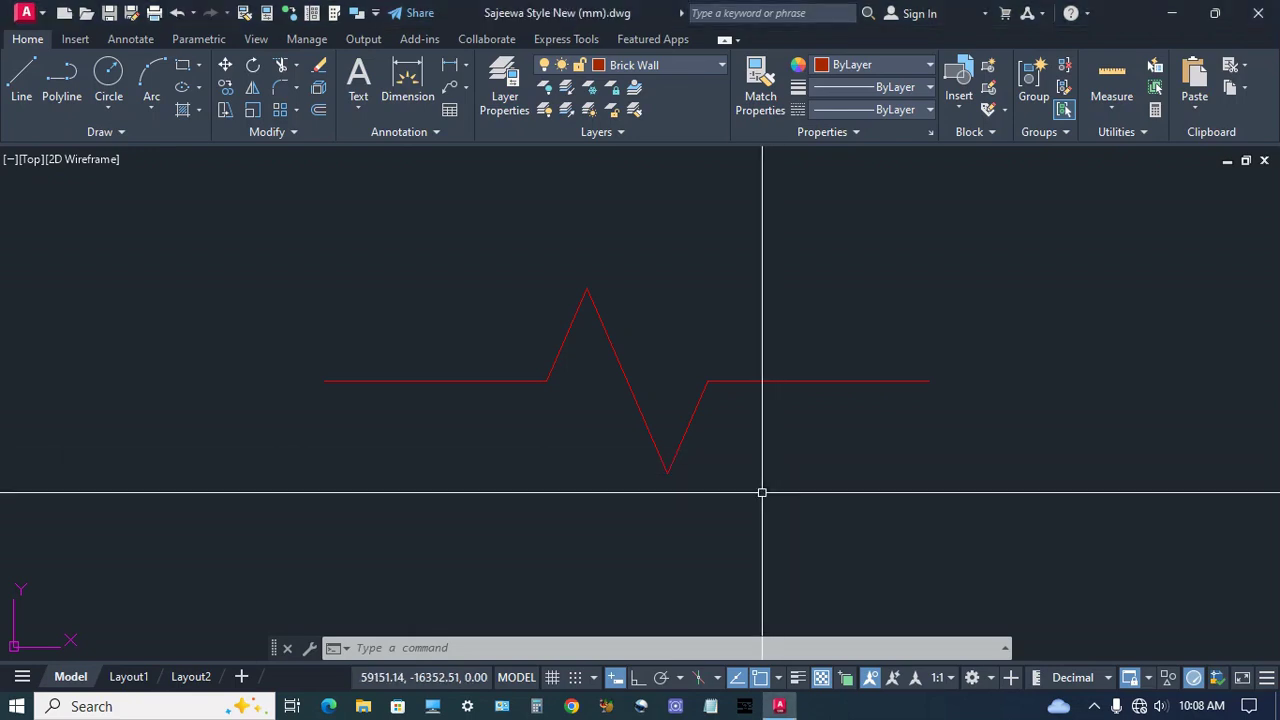
type("b")
key("Return")
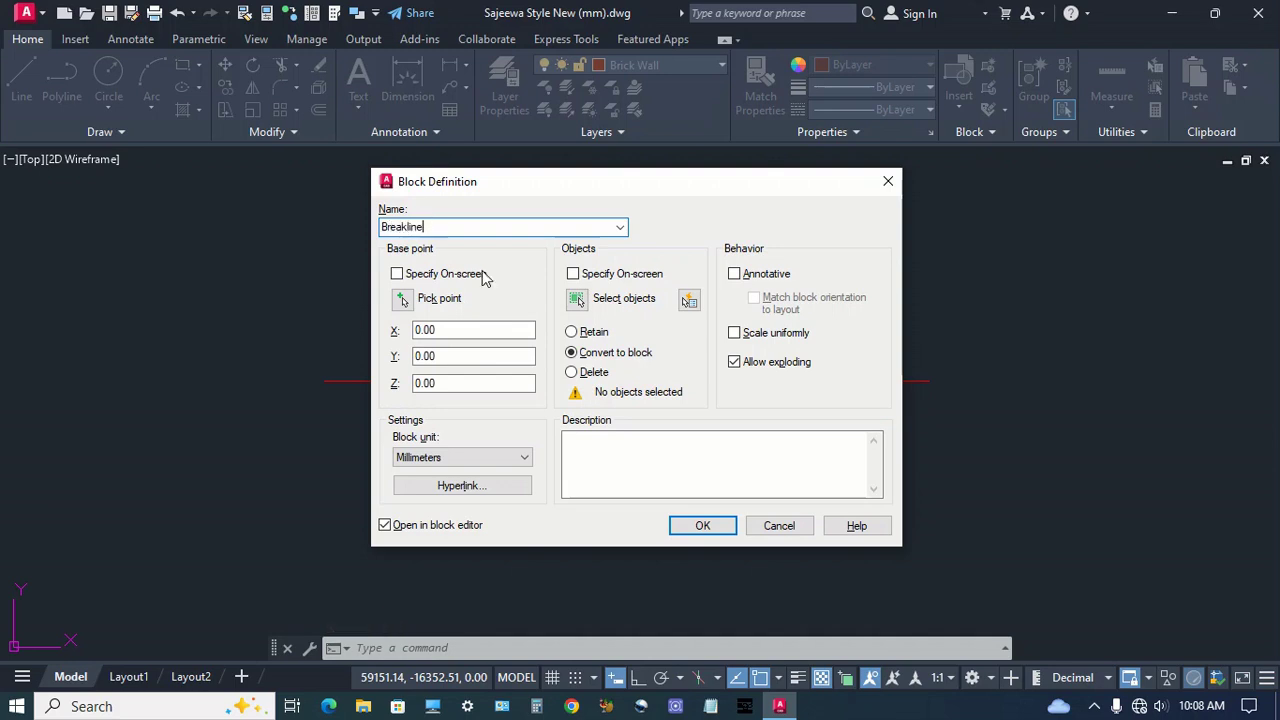
left_click(578, 300)
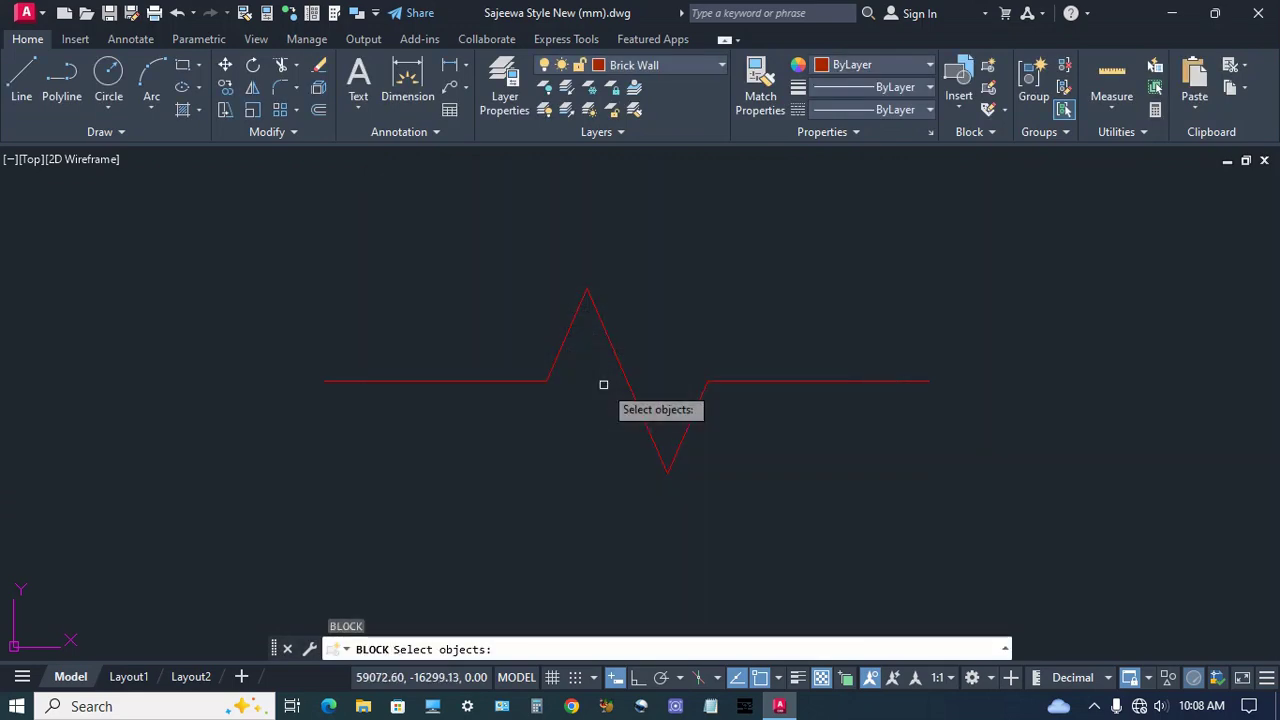
left_click(279, 276)
left_click(971, 500)
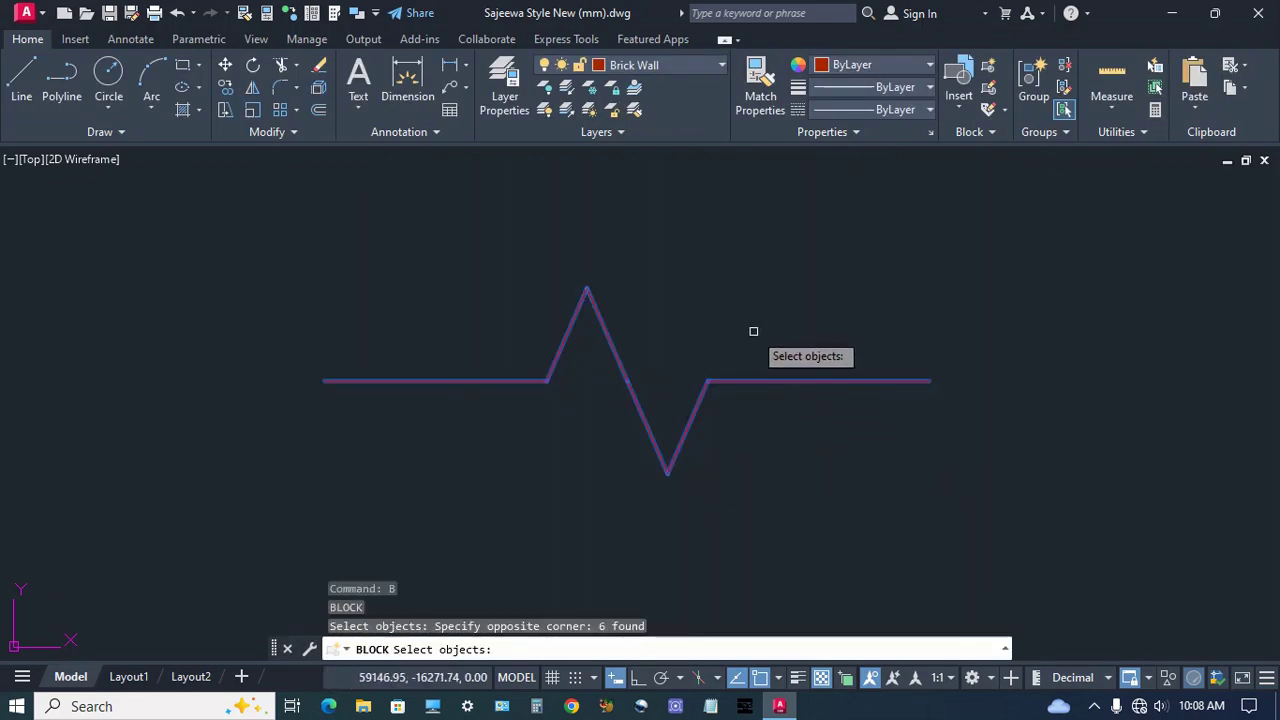
key("Return")
- Pick the centre of the zigzag as the base point and create the block, opening it in the block editor
left_click(430, 298)
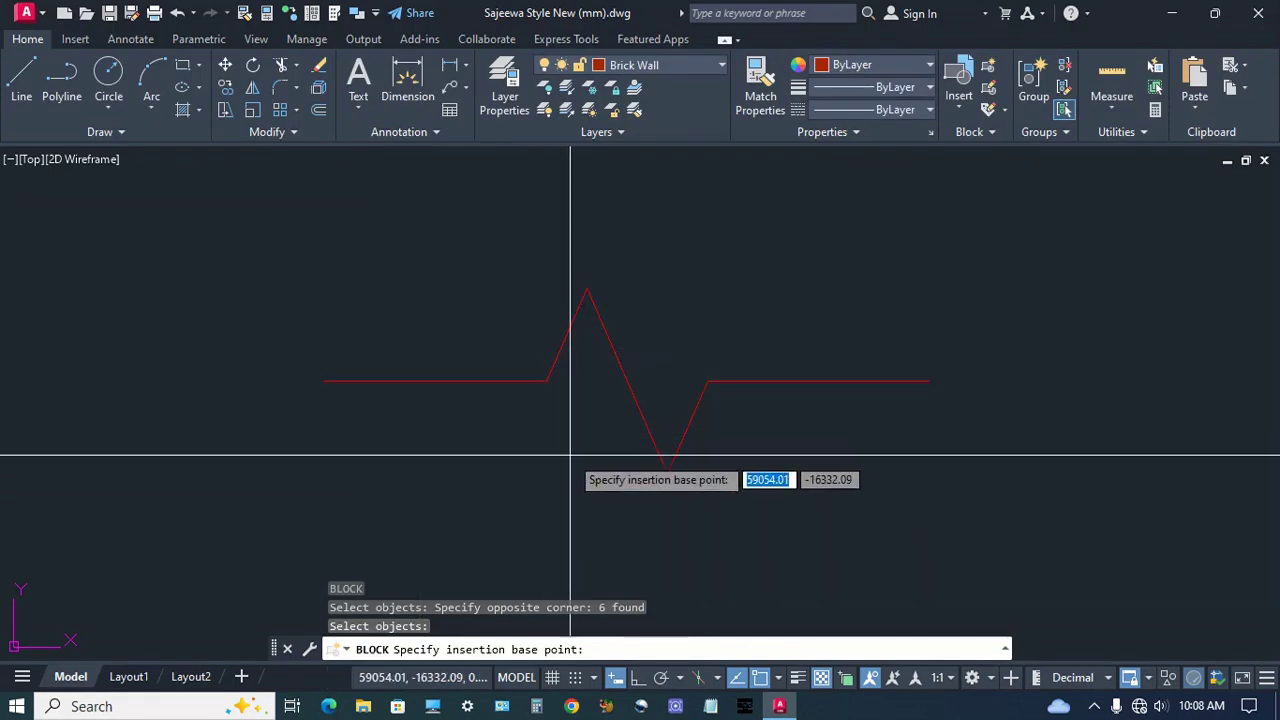
left_click(627, 381)
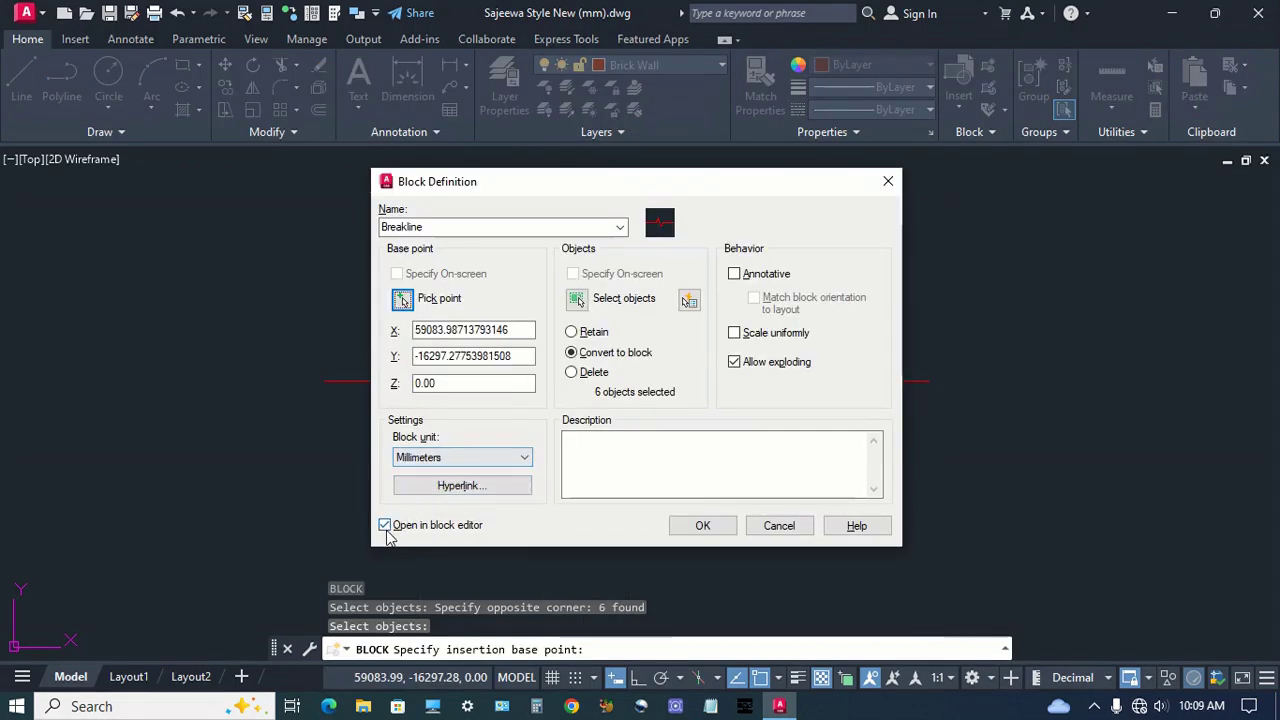
left_click(706, 527)
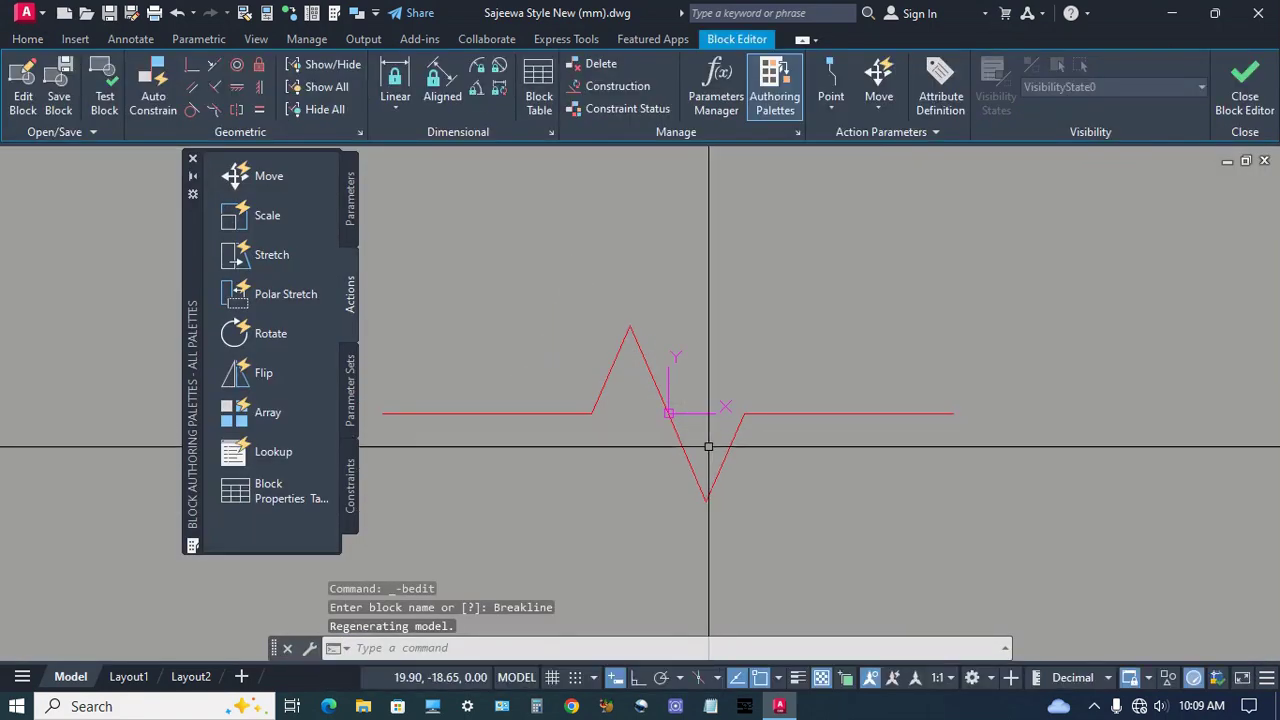
- Add a base point parameter to the block at the centre of the zigzag
left_click(349, 207)
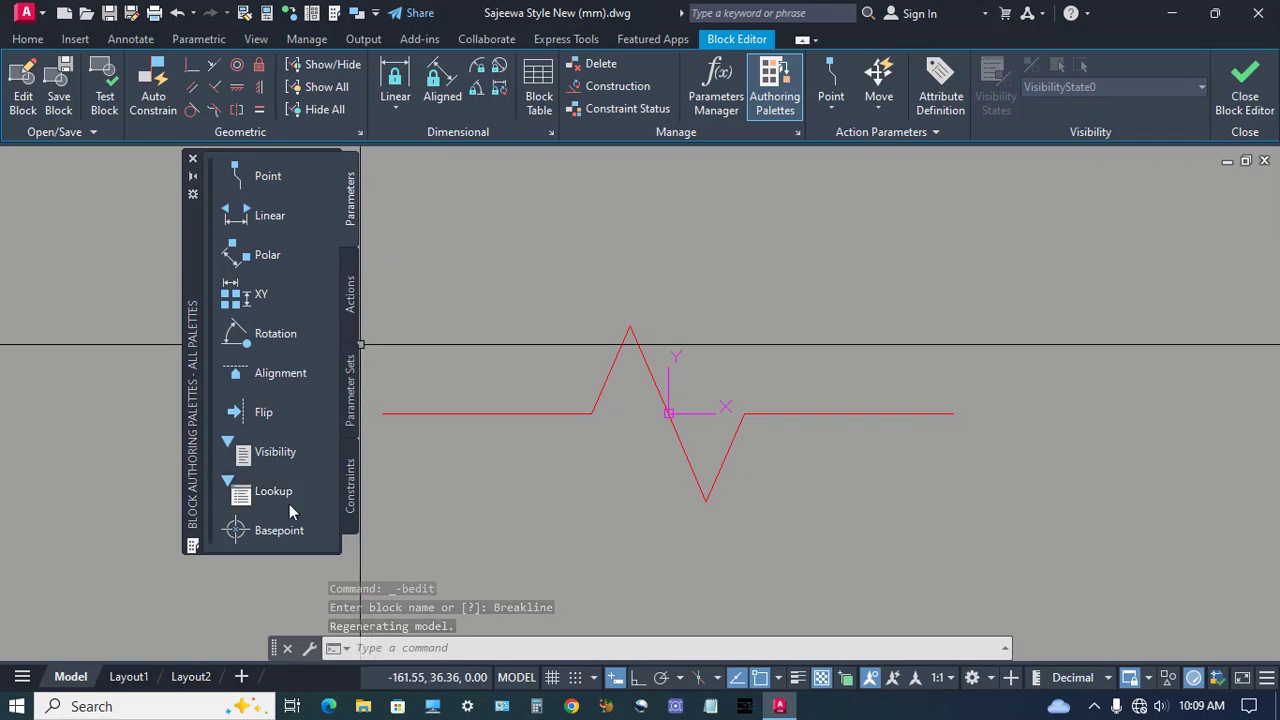
left_click(275, 530)
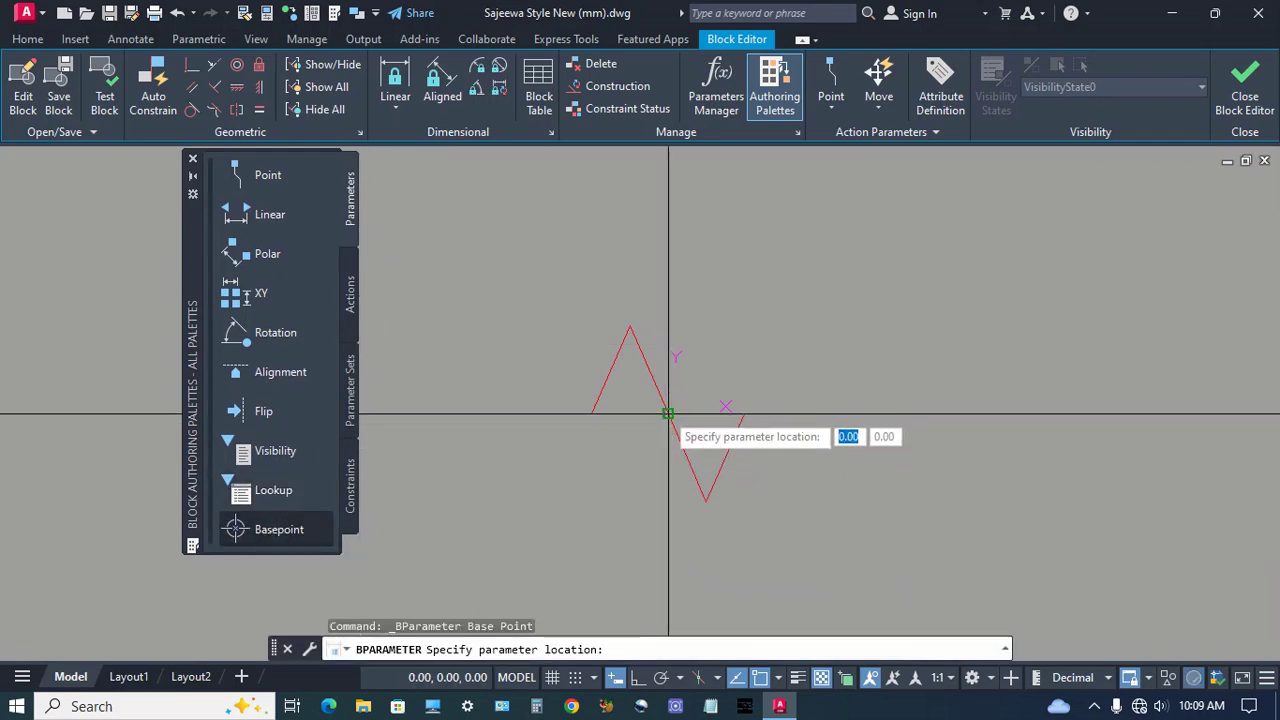
left_click(668, 413)
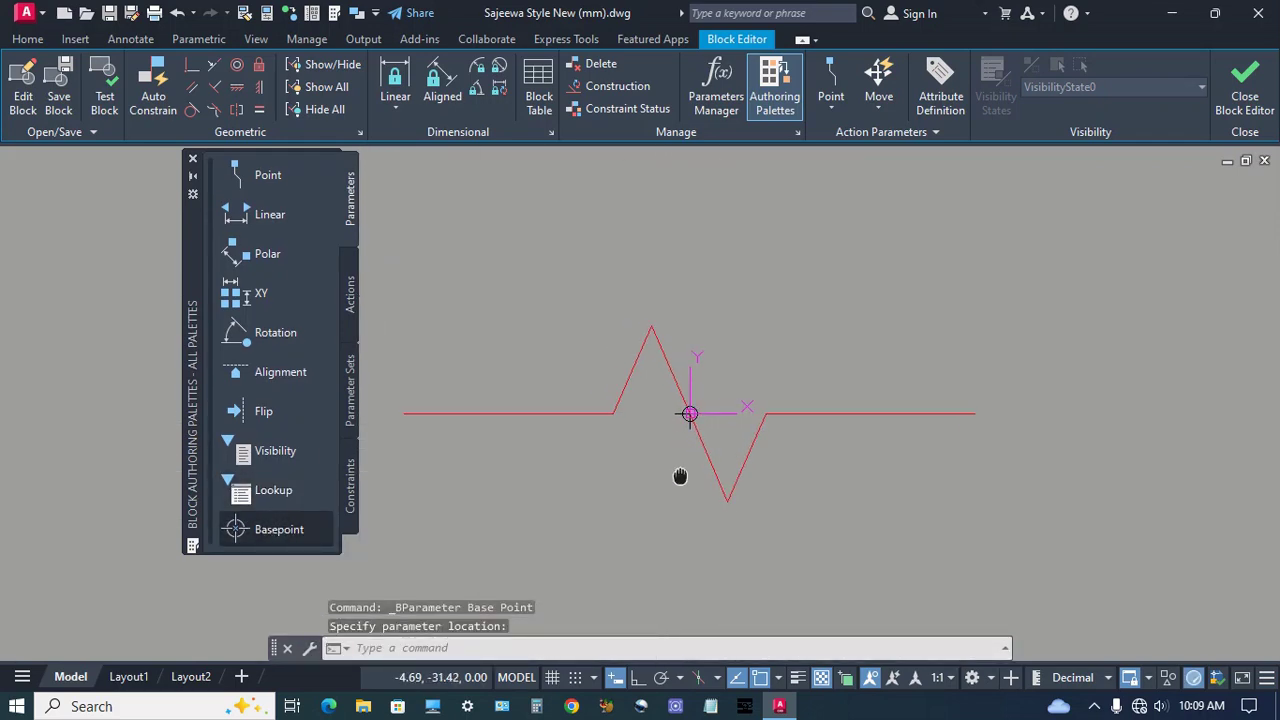
- Add a linear parameter from the zigzag's centre to the right end of the zigzag, with its label on the line
left_click(276, 221)
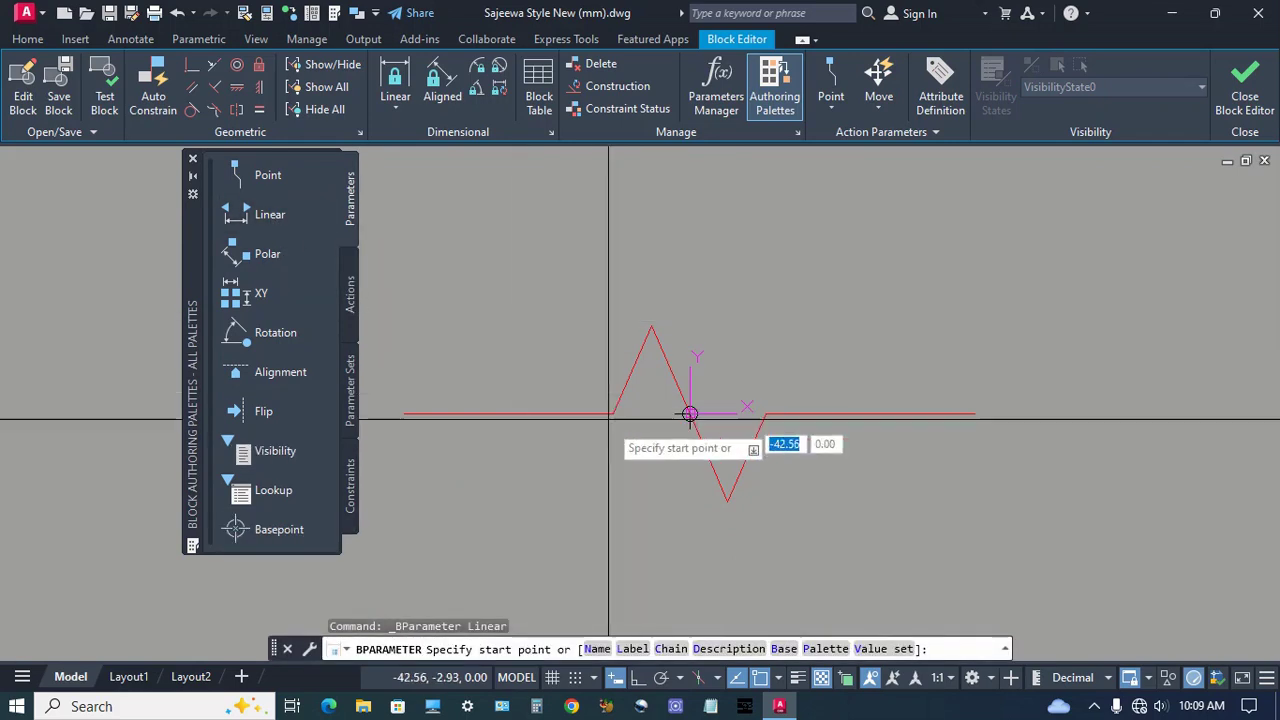
left_click(690, 413)
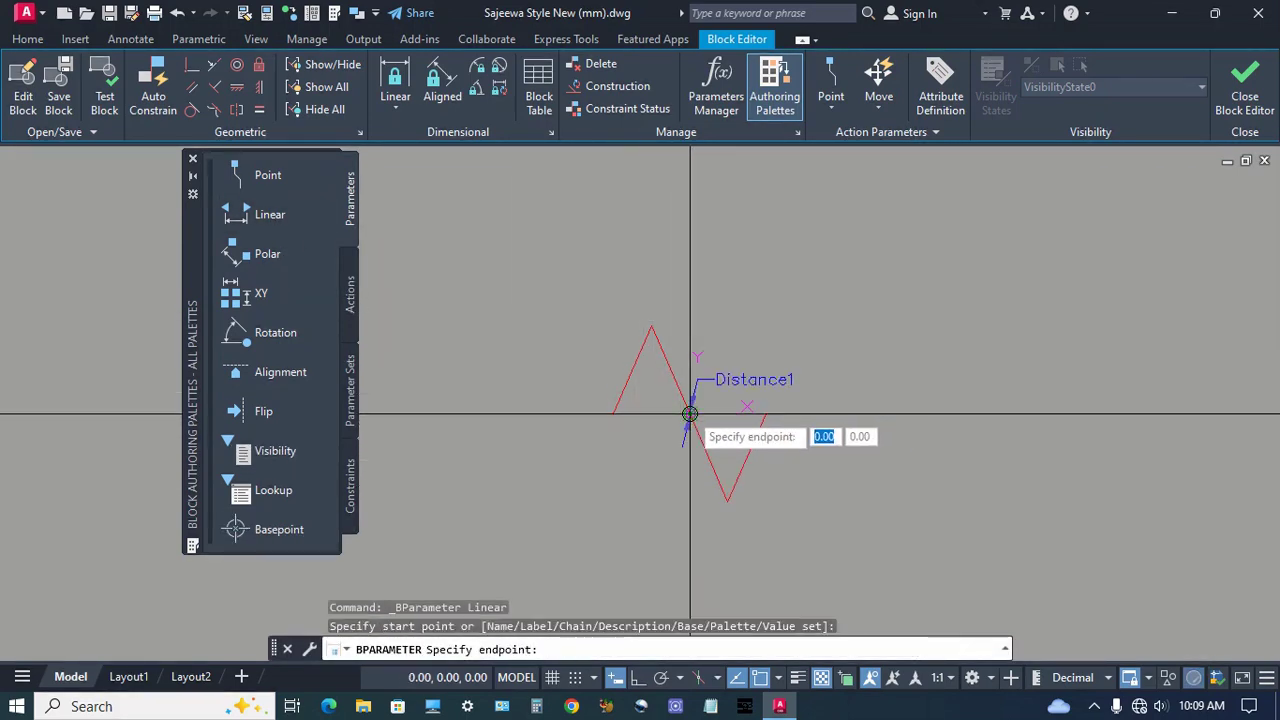
left_click(765, 413)
left_click(765, 413)
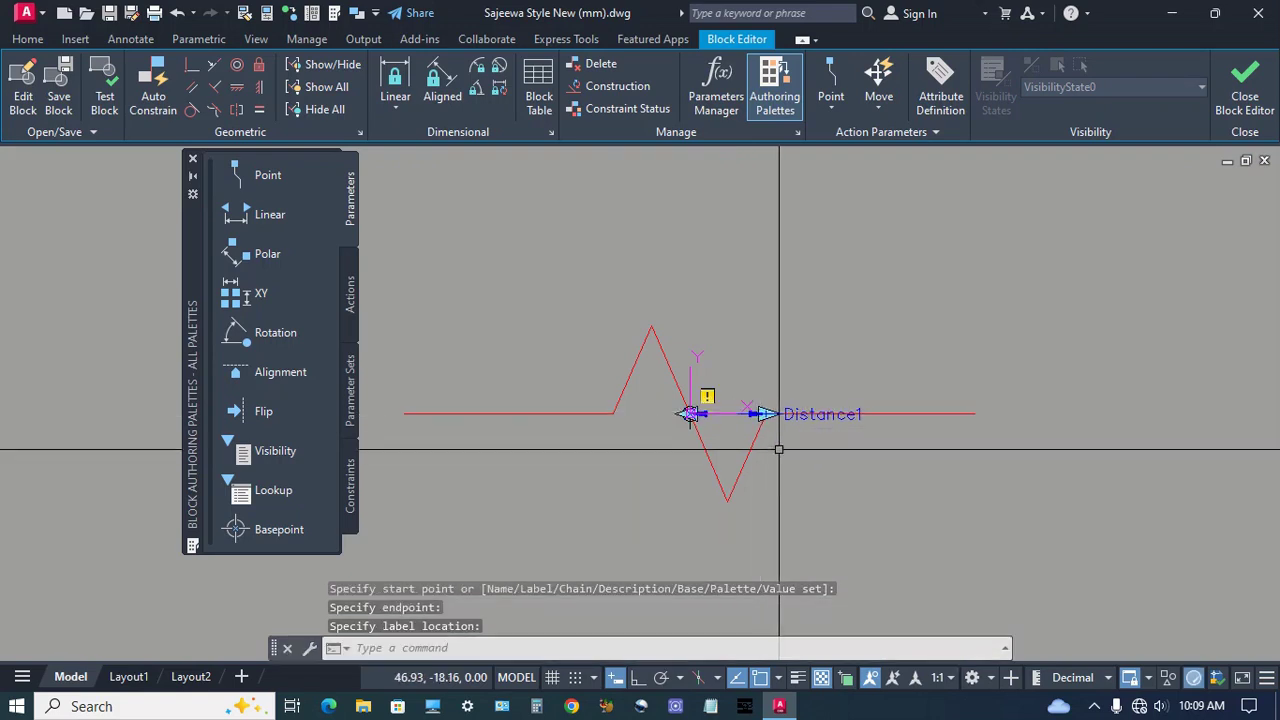
- Add a second linear parameter from the zigzag's centre to the break line's far right end, with its label just above
key("Return")
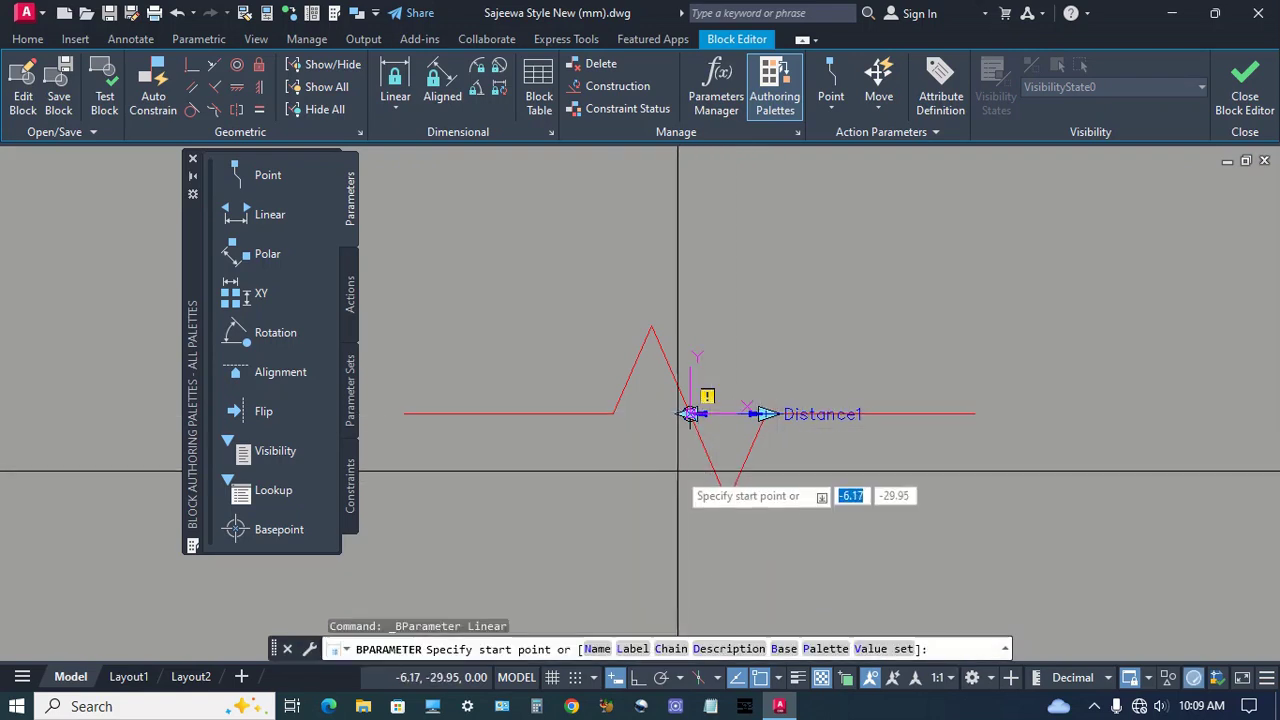
left_click(690, 413)
left_click(975, 413)
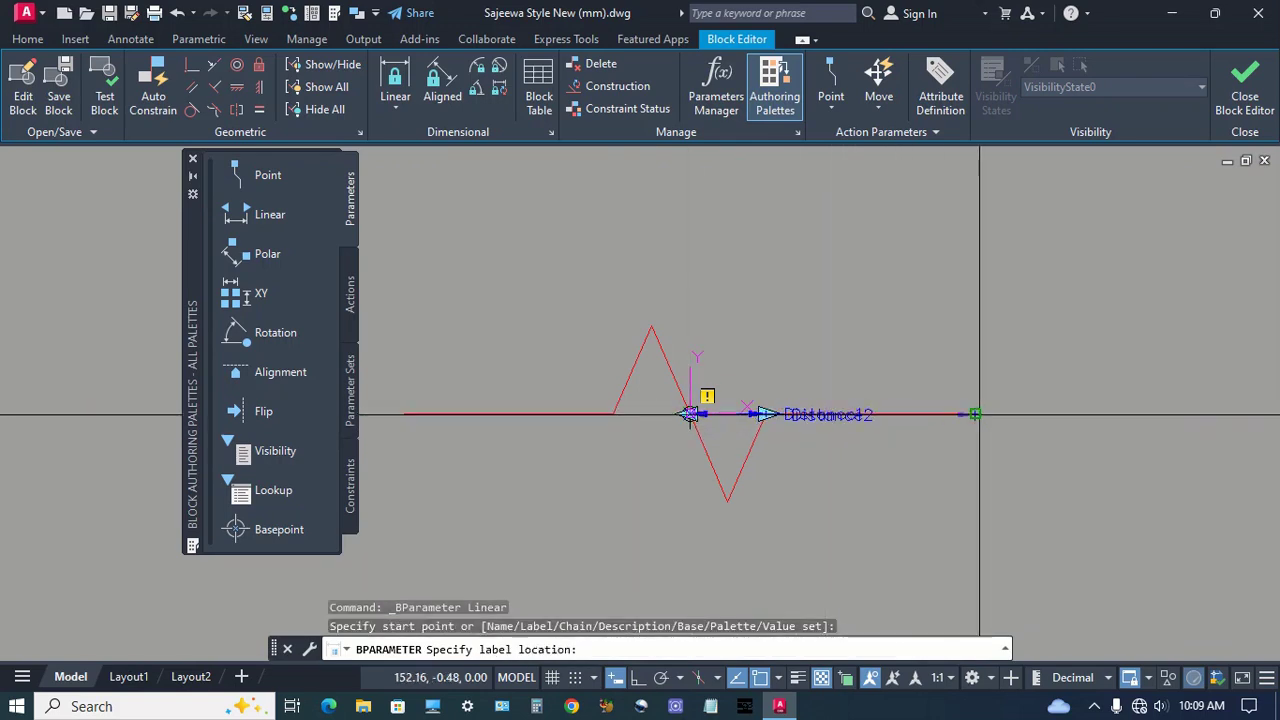
left_click(975, 406)
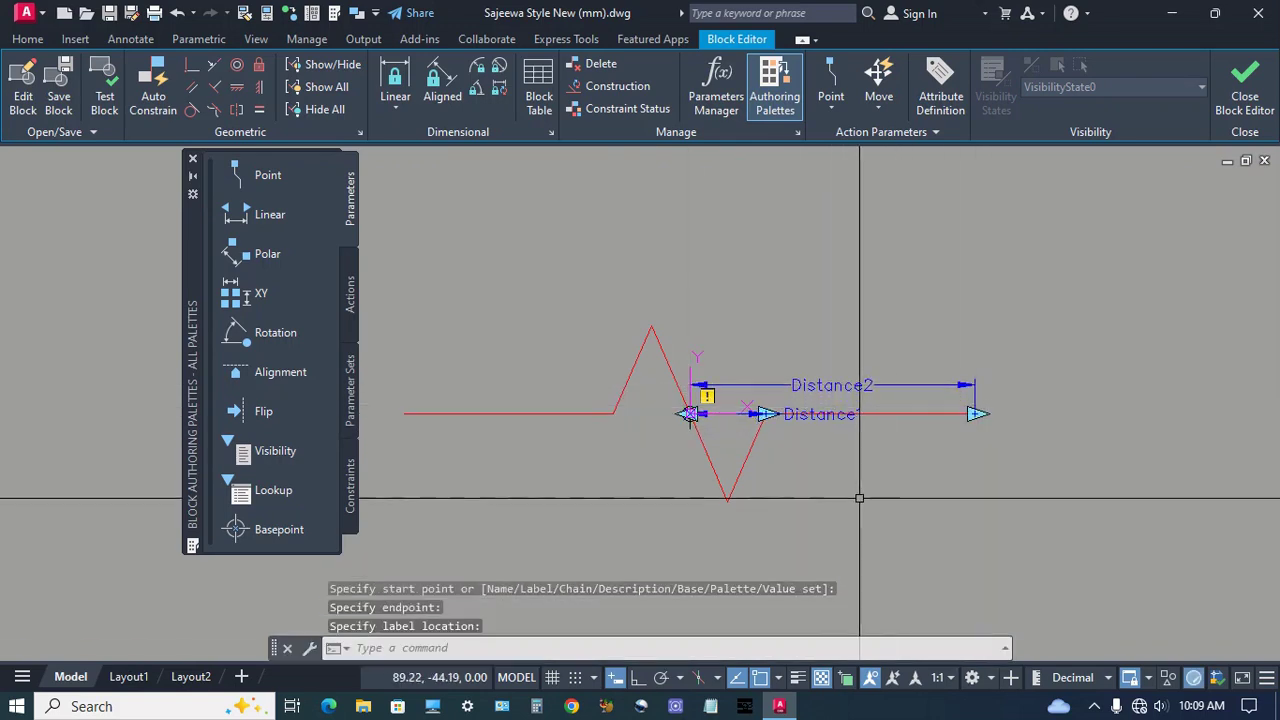
- Set the number of grips to 1 for both linear parameters
left_click(850, 390)
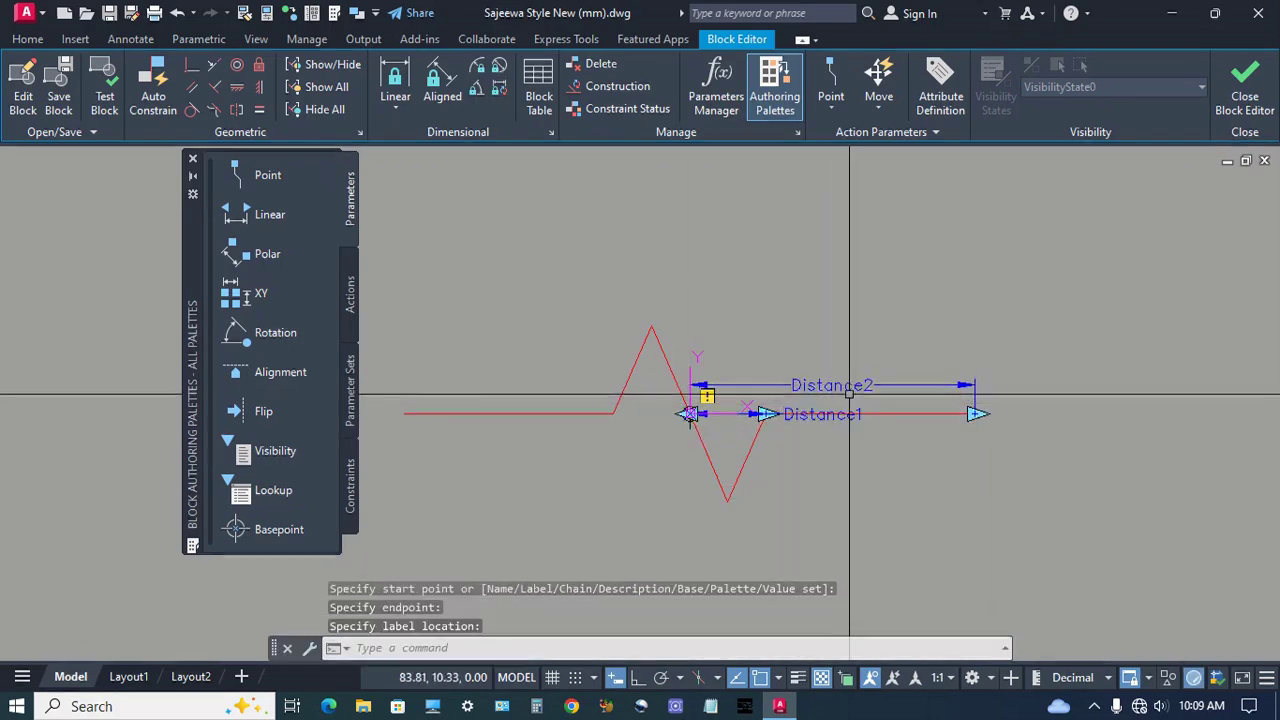
left_click(745, 414)
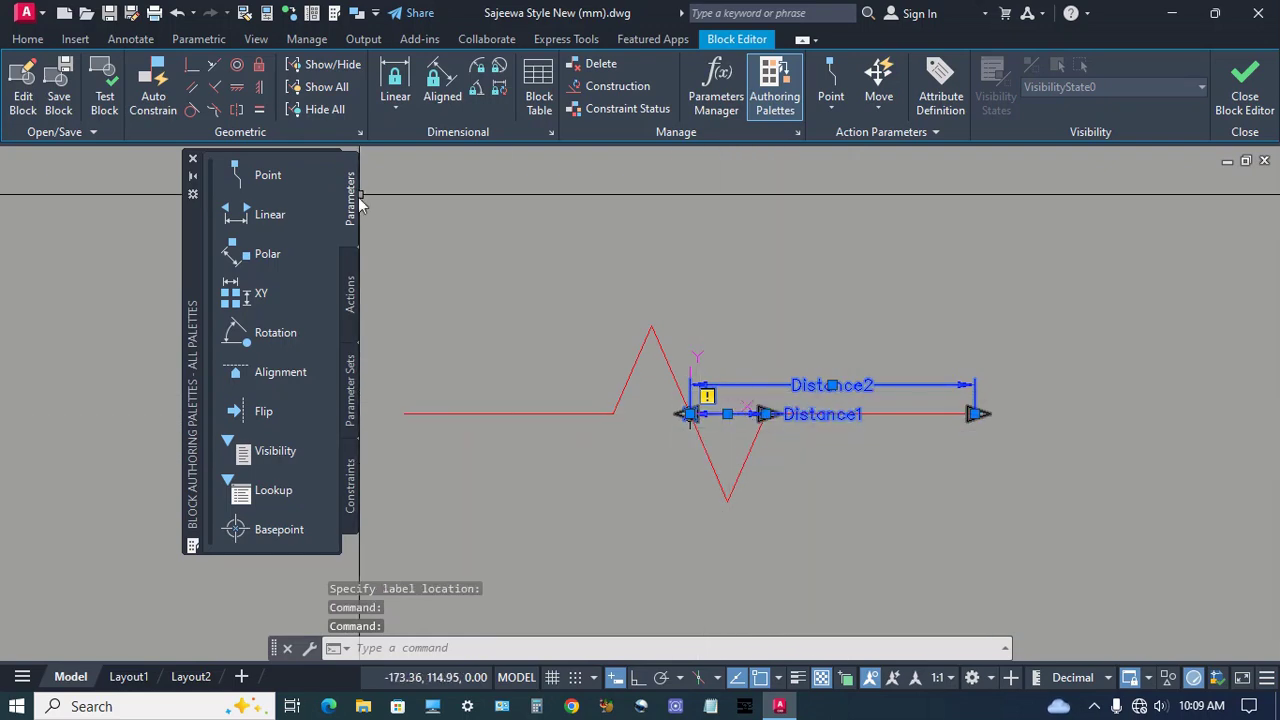
left_click(266, 13)
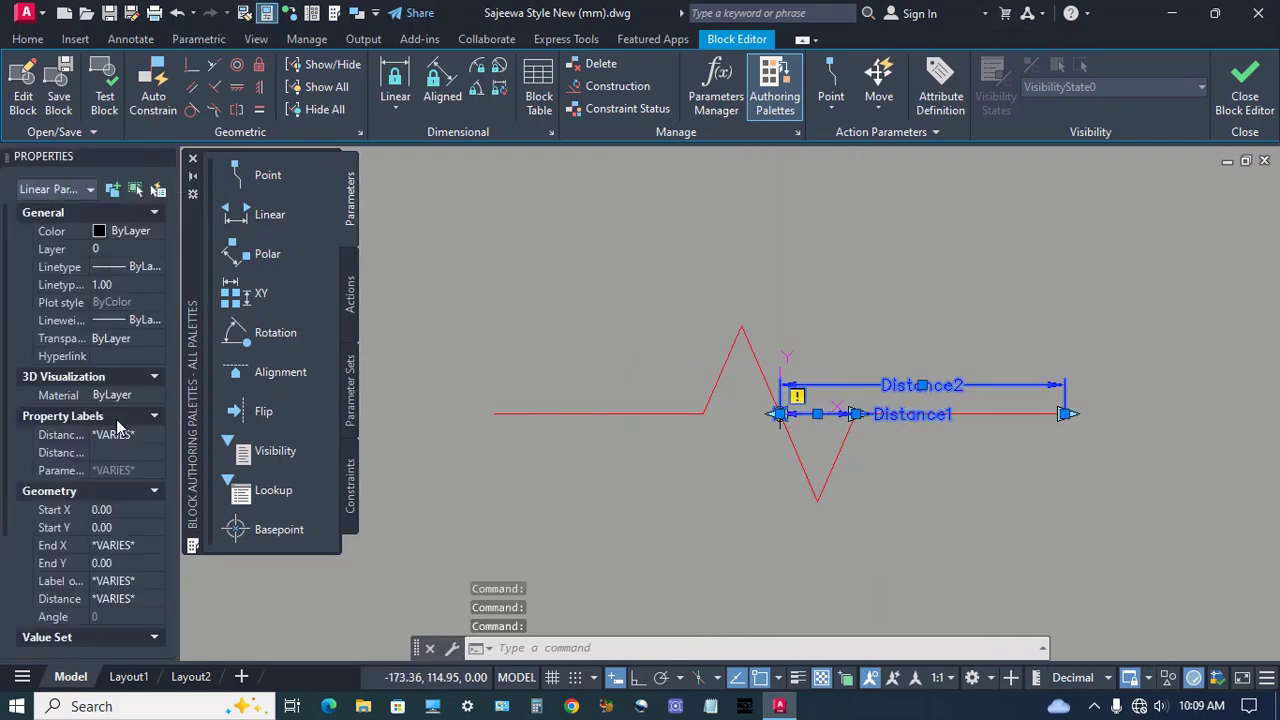
scroll(126, 428, "down", 5)
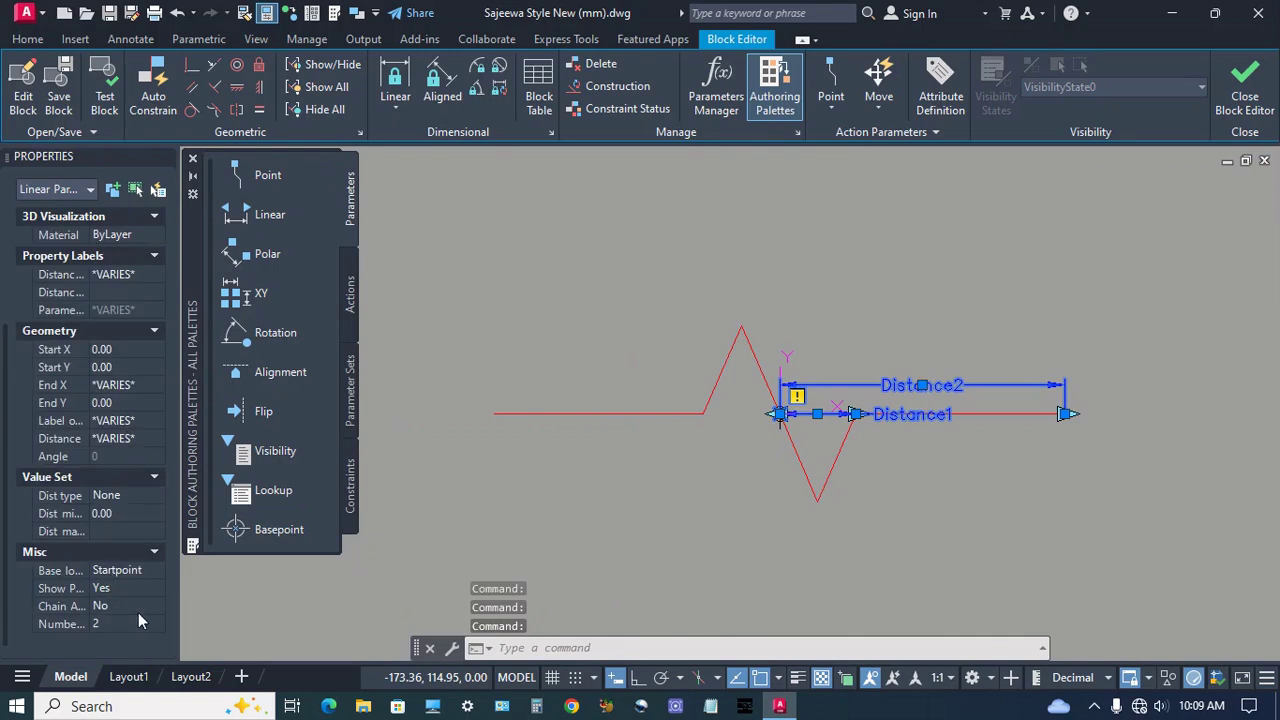
left_click(152, 621)
left_click(157, 623)
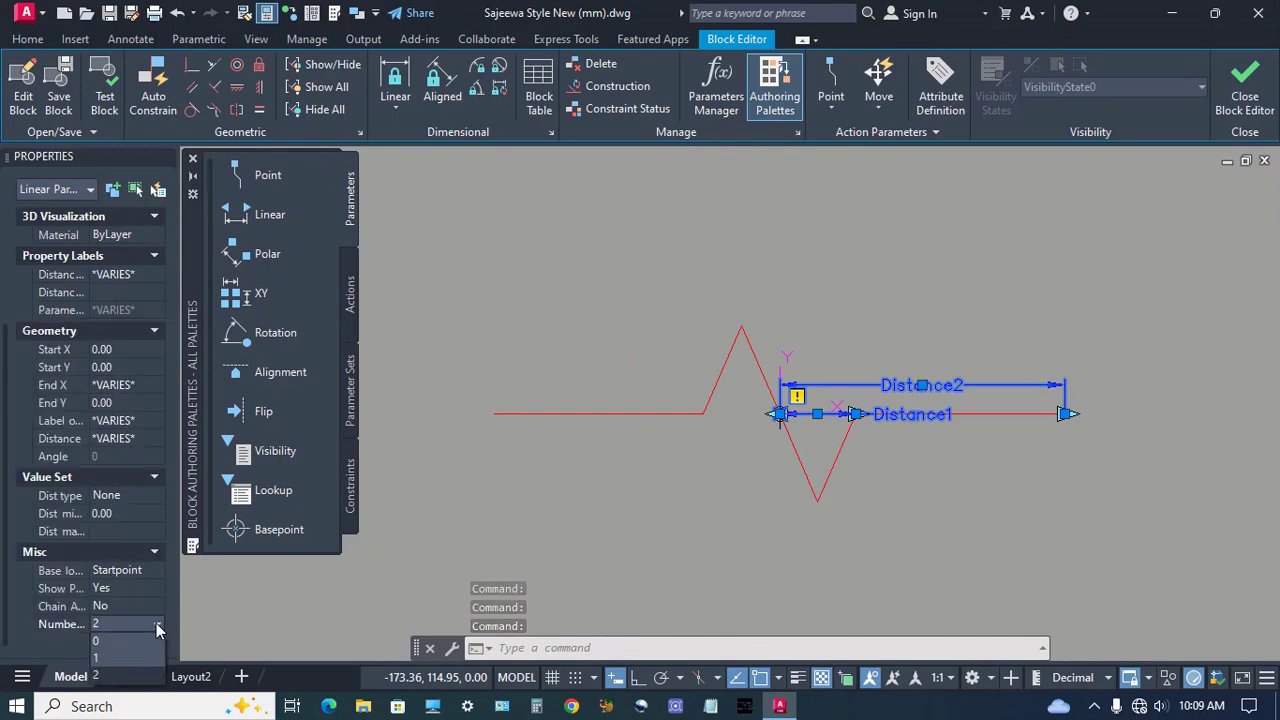
left_click(119, 657)
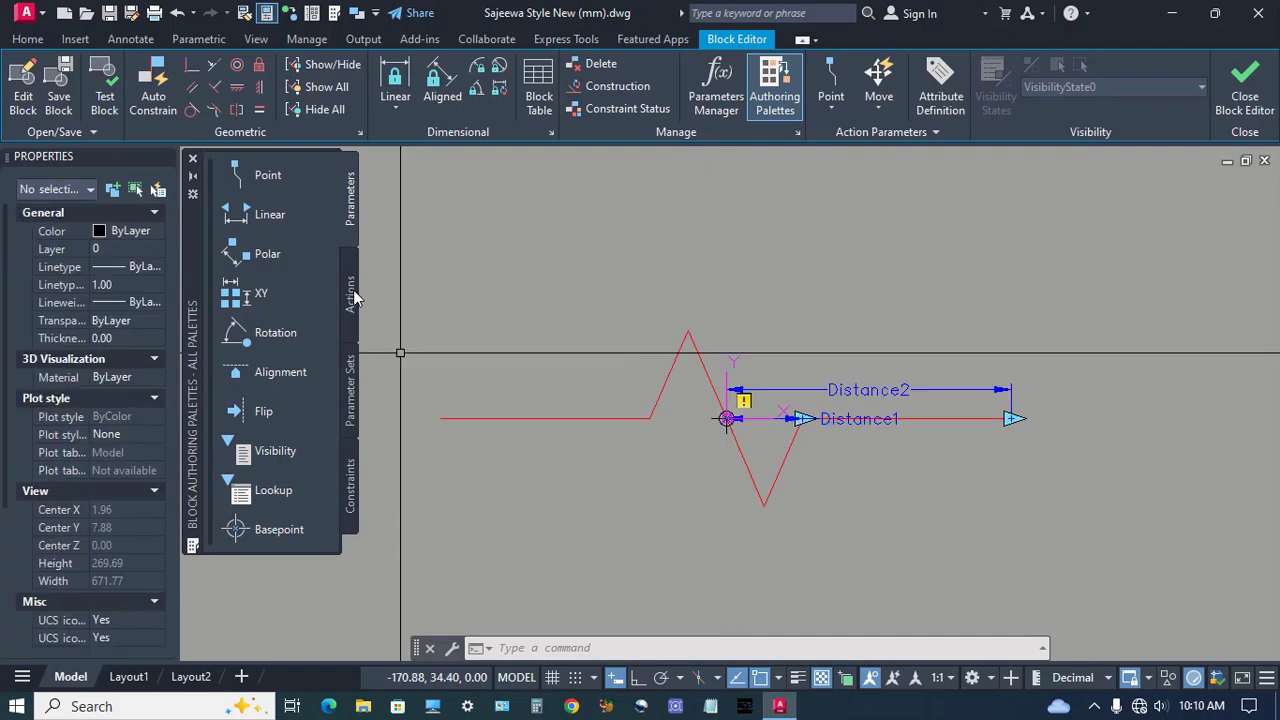
- Add a Scale action to the shorter linear parameter, with the four slanted zigzag lines as its objects
left_click(352, 294)
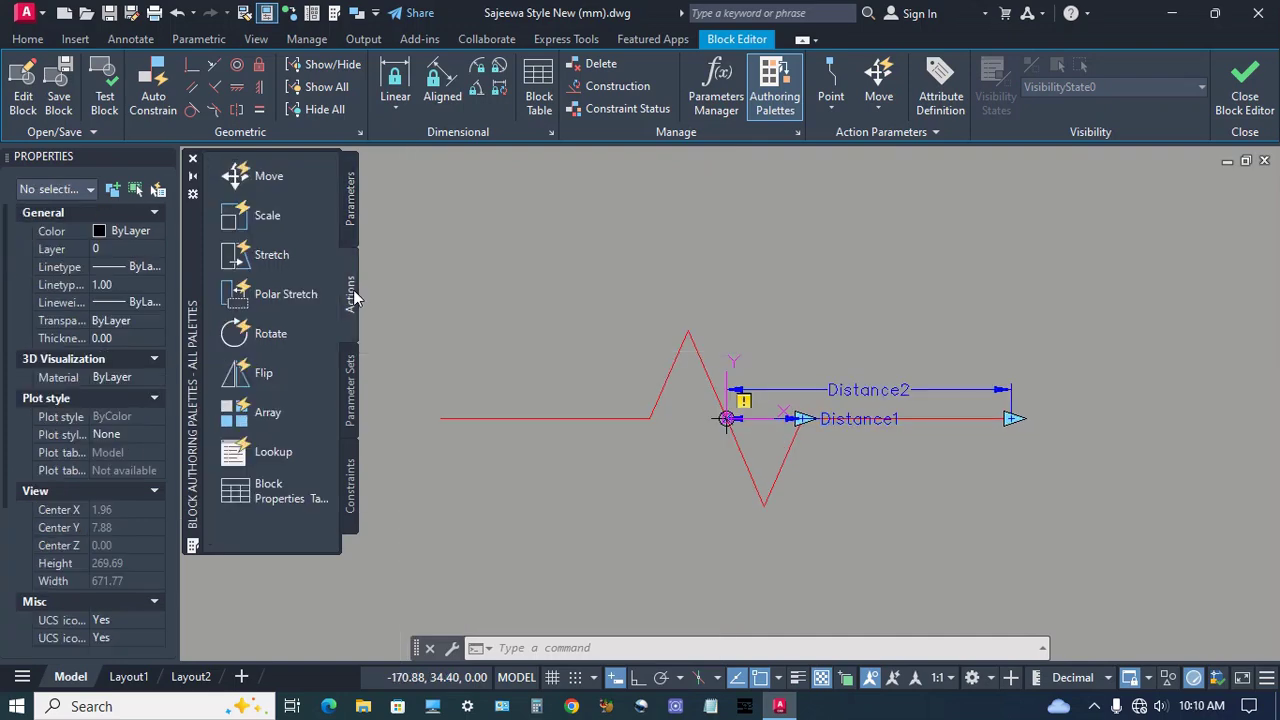
left_click(260, 214)
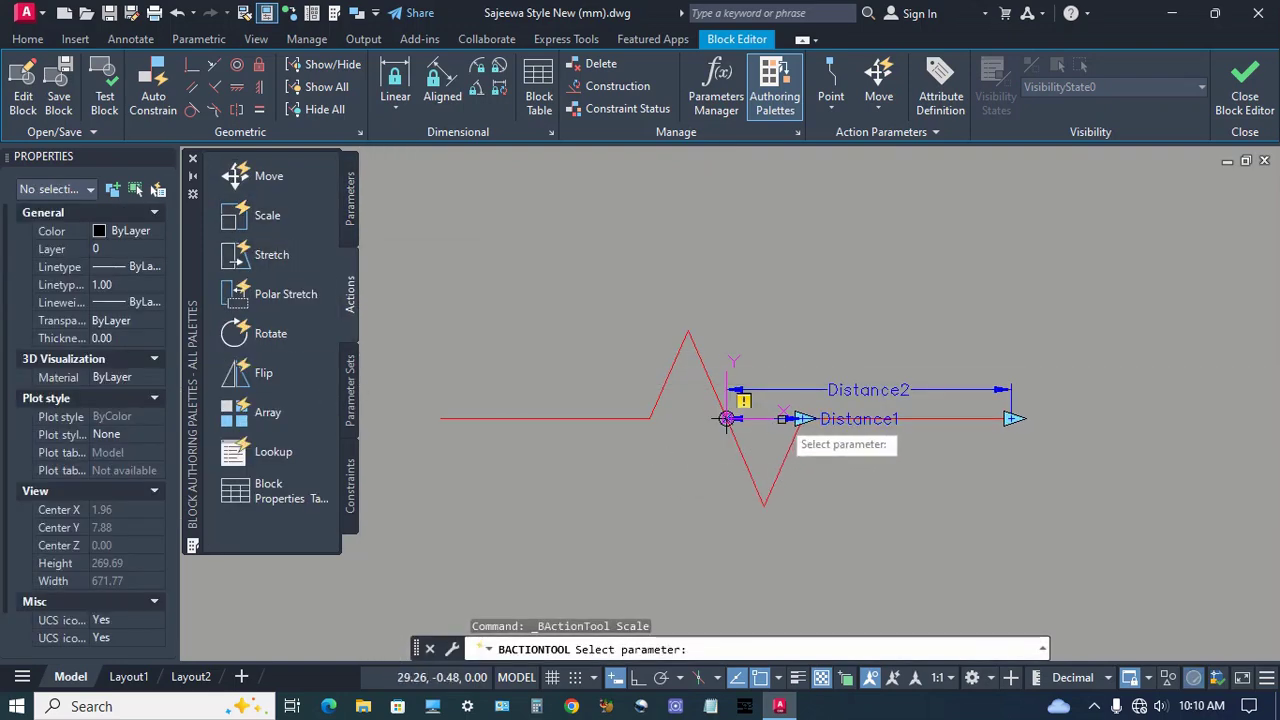
left_click(828, 423)
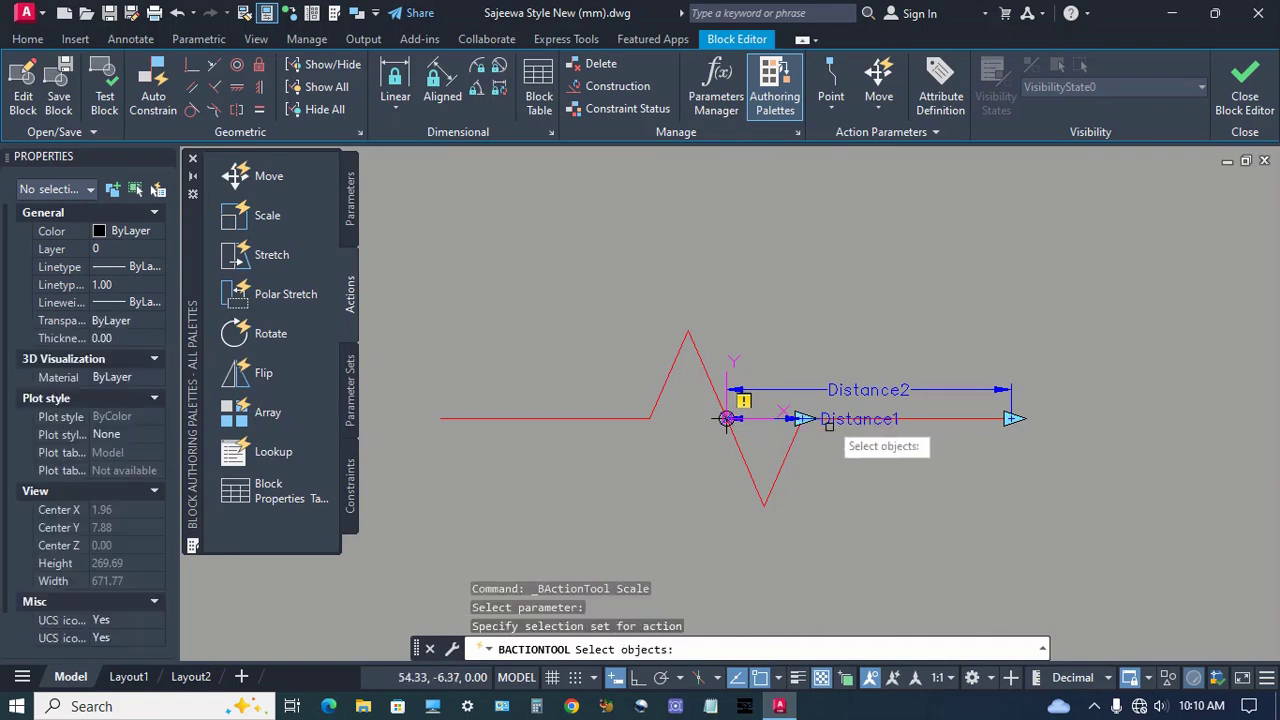
scroll(773, 435, "up", 2)
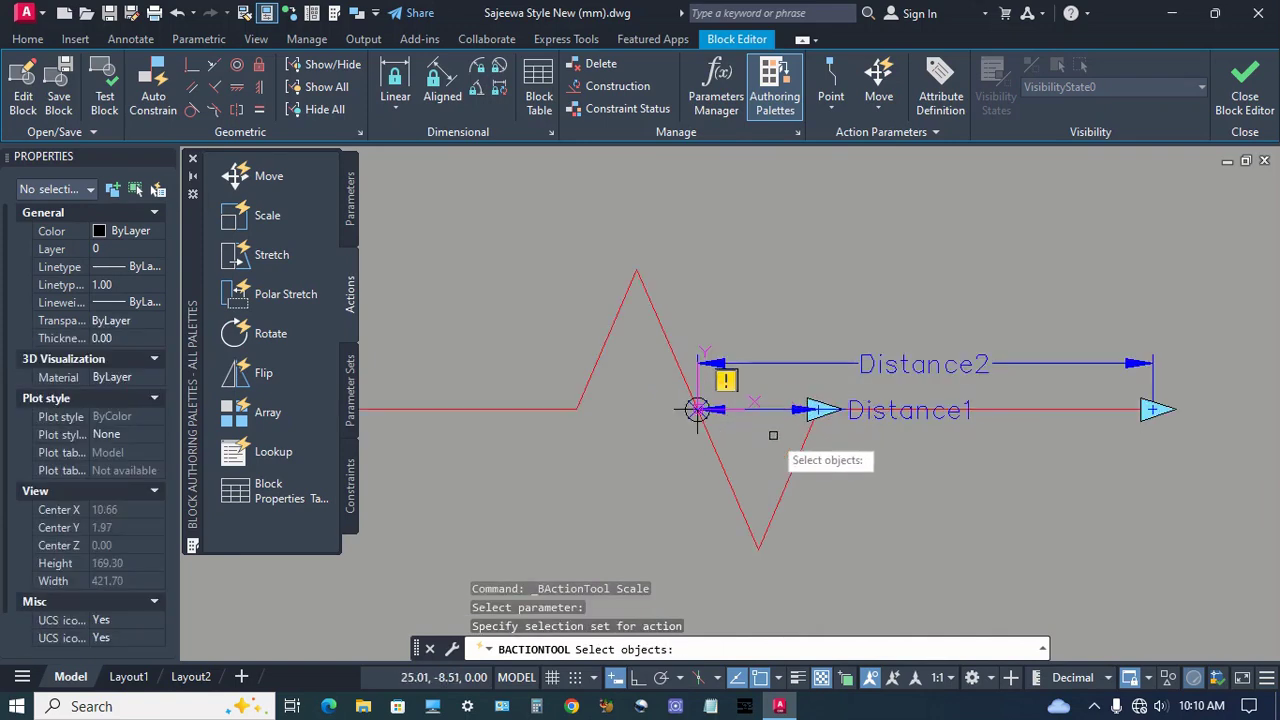
left_click(781, 527)
left_click(730, 550)
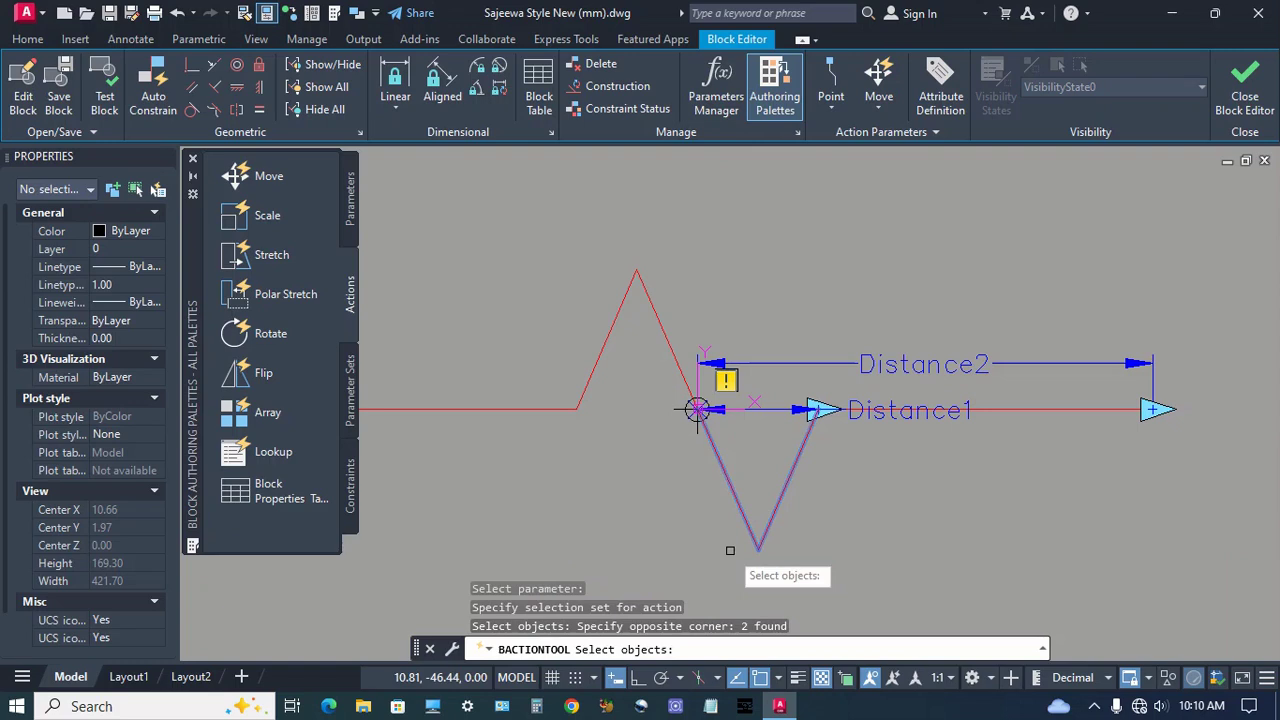
left_click(631, 256)
left_click(704, 441)
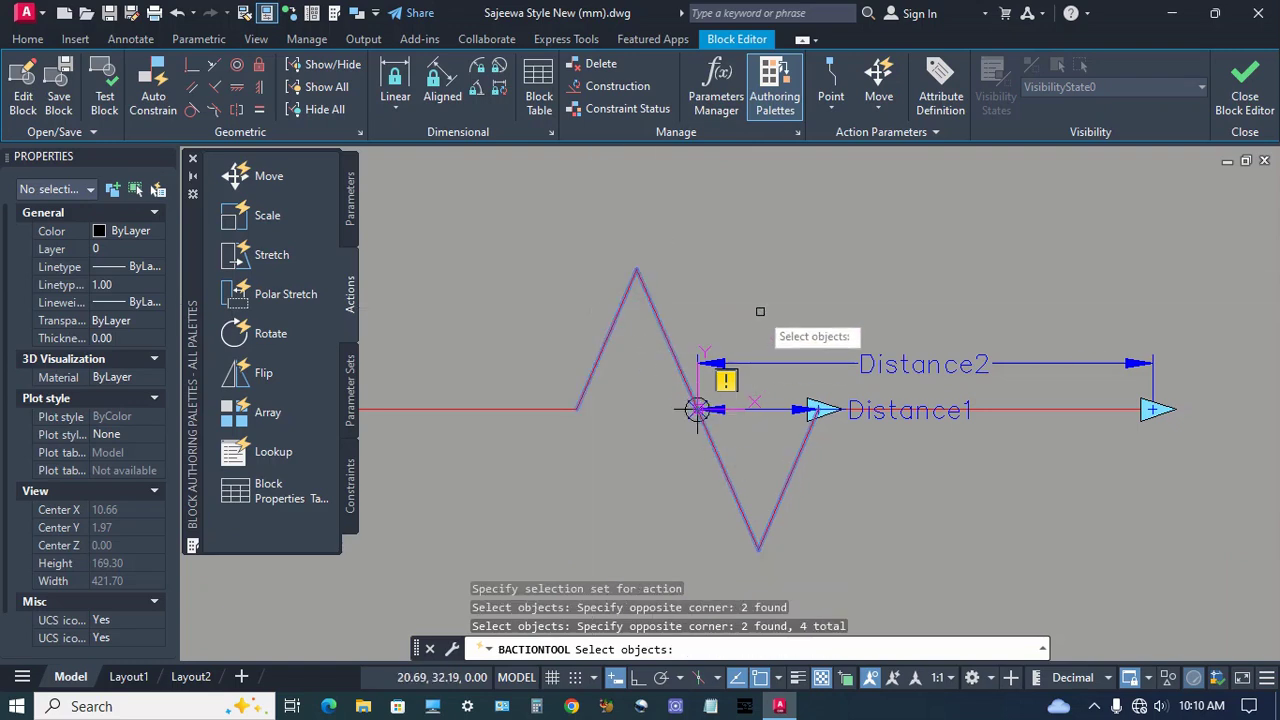
key("Return")
middle_click_drag(756, 476, 763, 464)
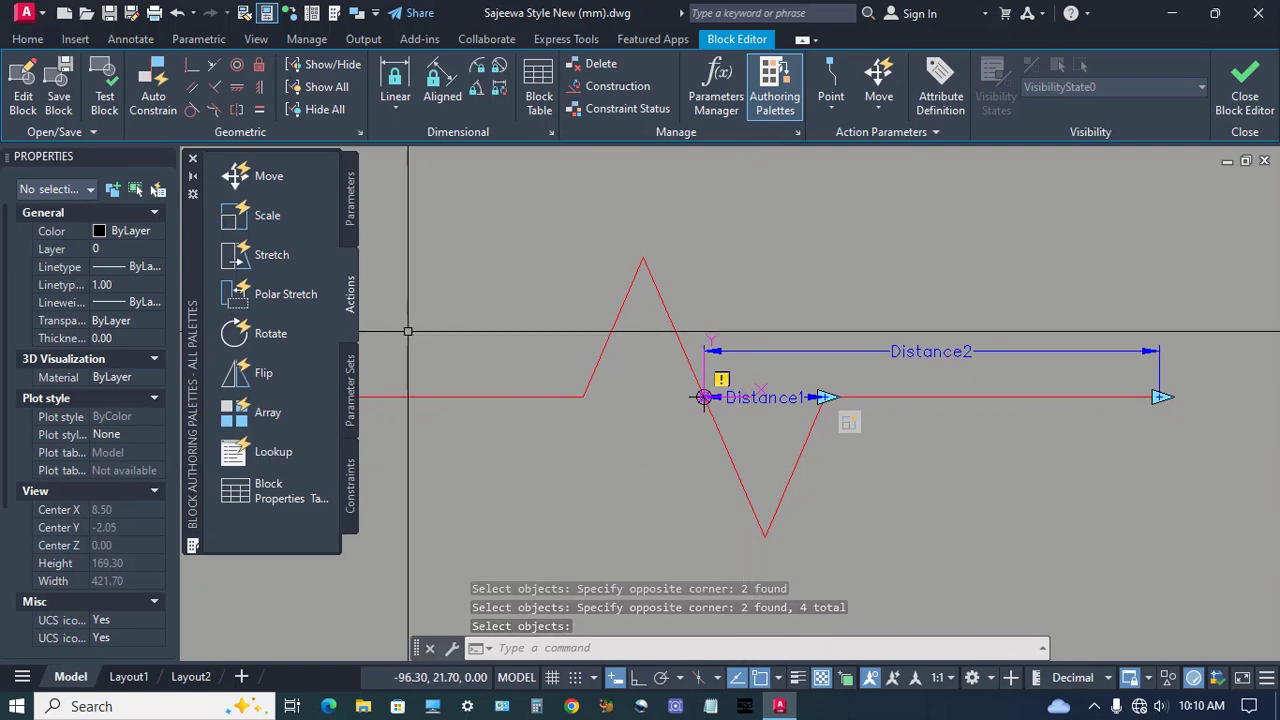
- Add a Stretch action to the shorter parameter's end point, framing the zigzag's right end and selecting the right horizontal line
left_click(271, 255)
left_click(783, 398)
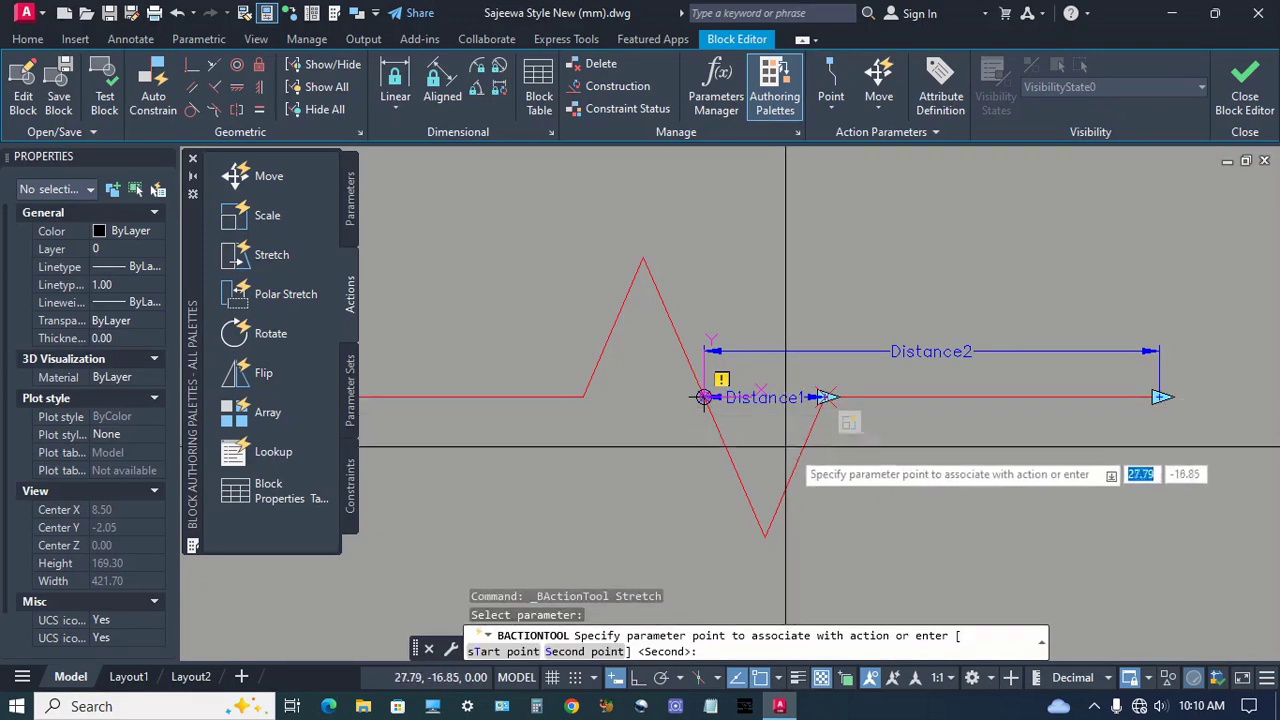
left_click(824, 397)
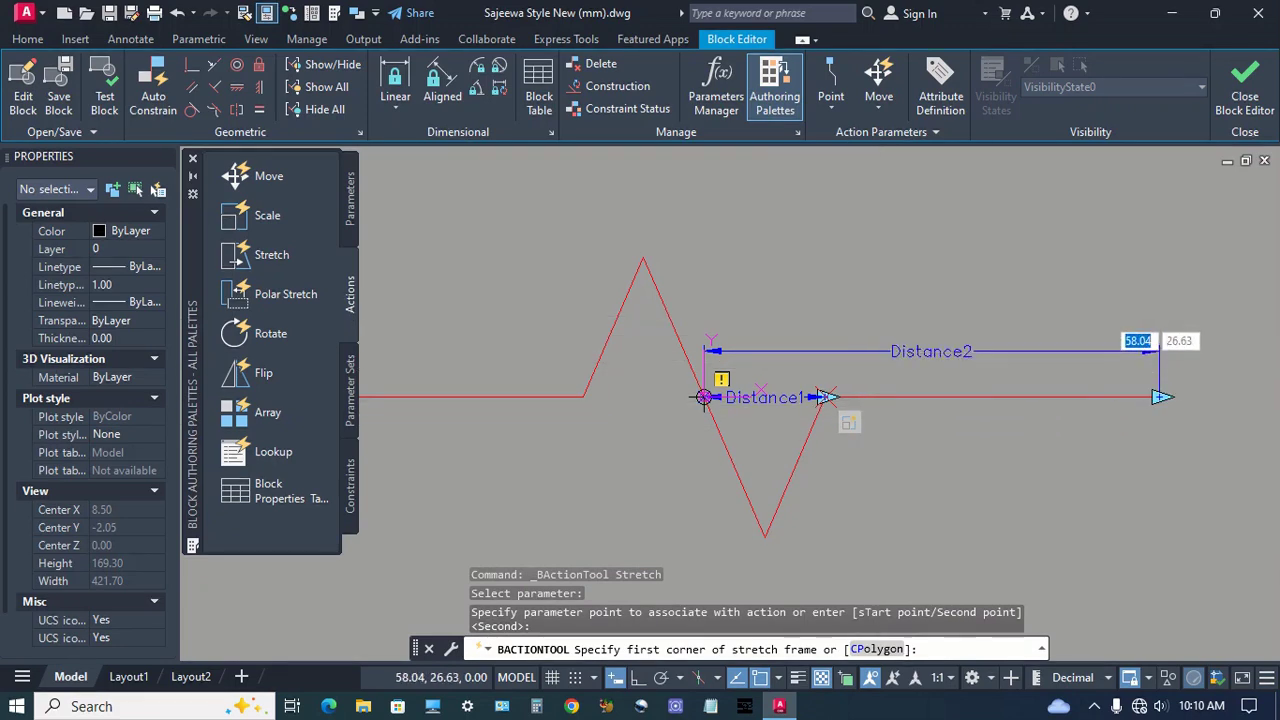
left_click(880, 316)
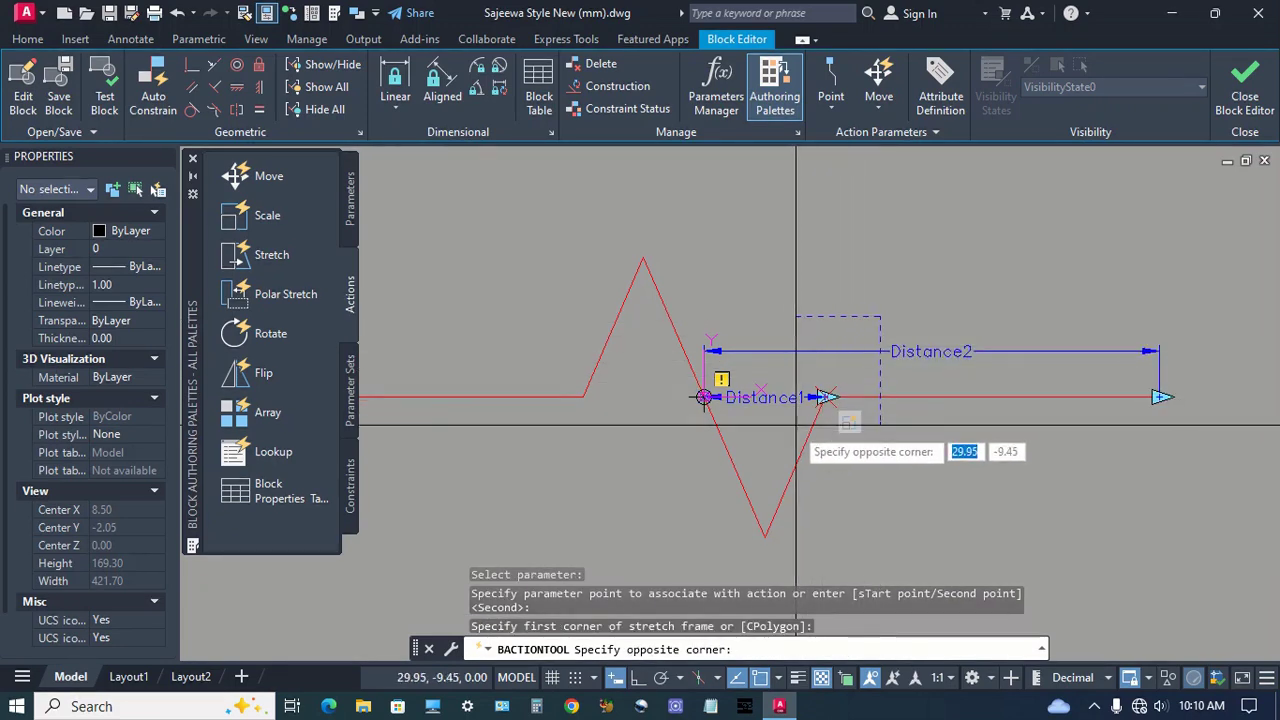
left_click(779, 475)
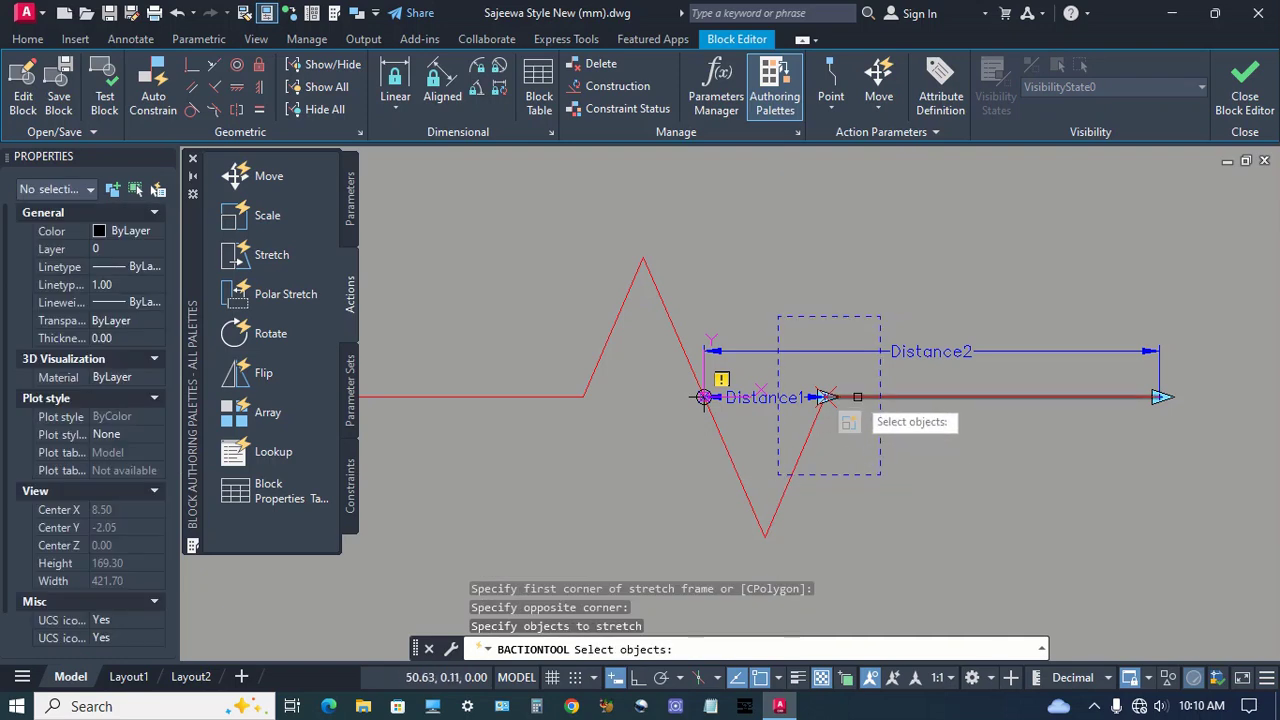
left_click(857, 397)
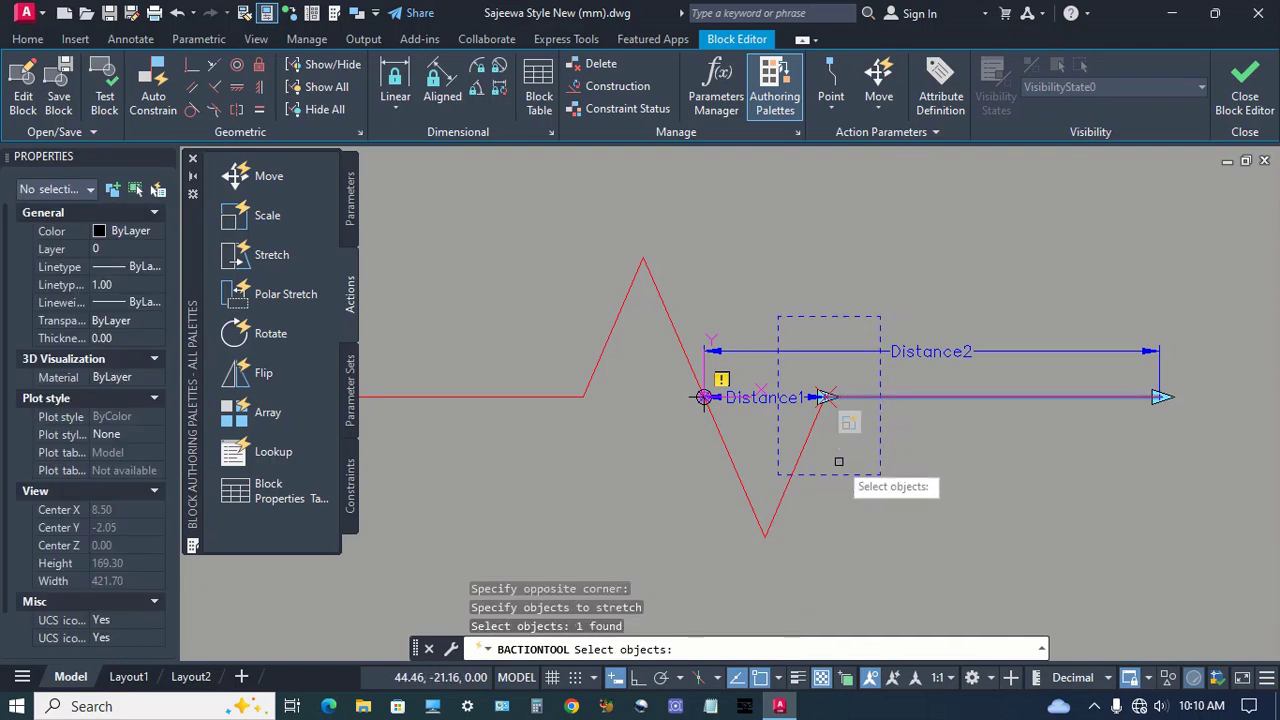
key("Return")
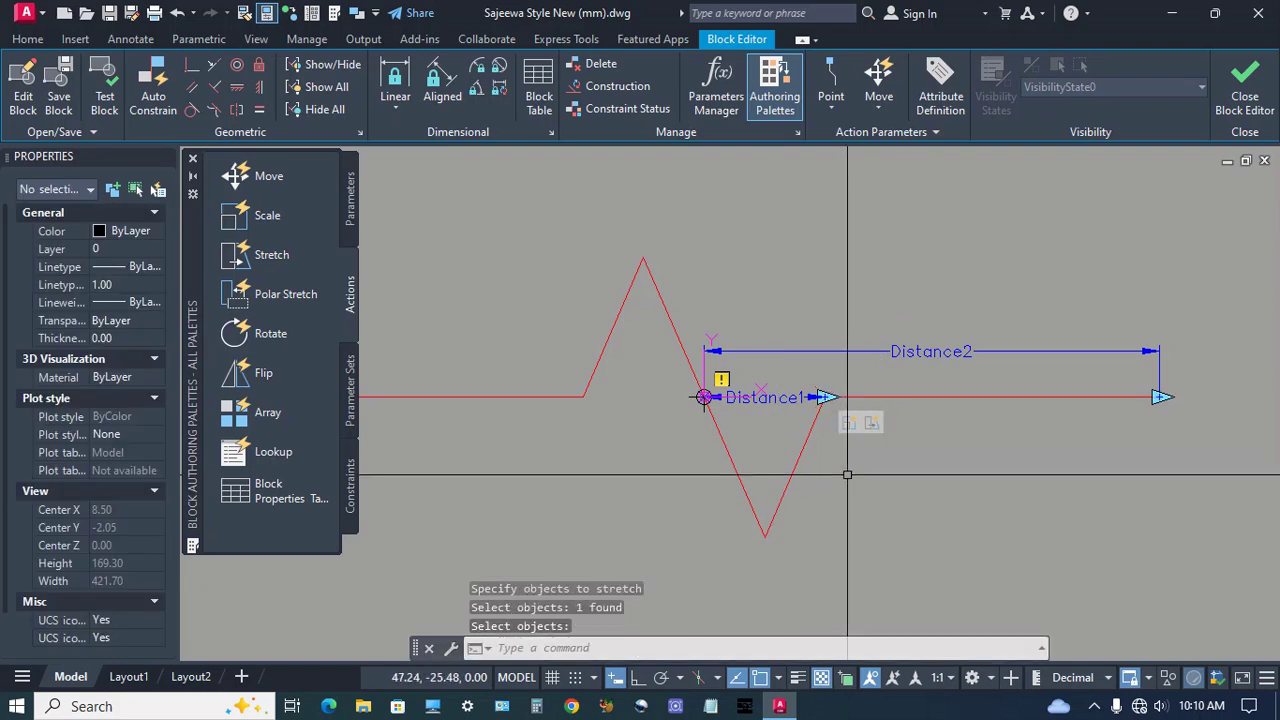
left_click(873, 425)
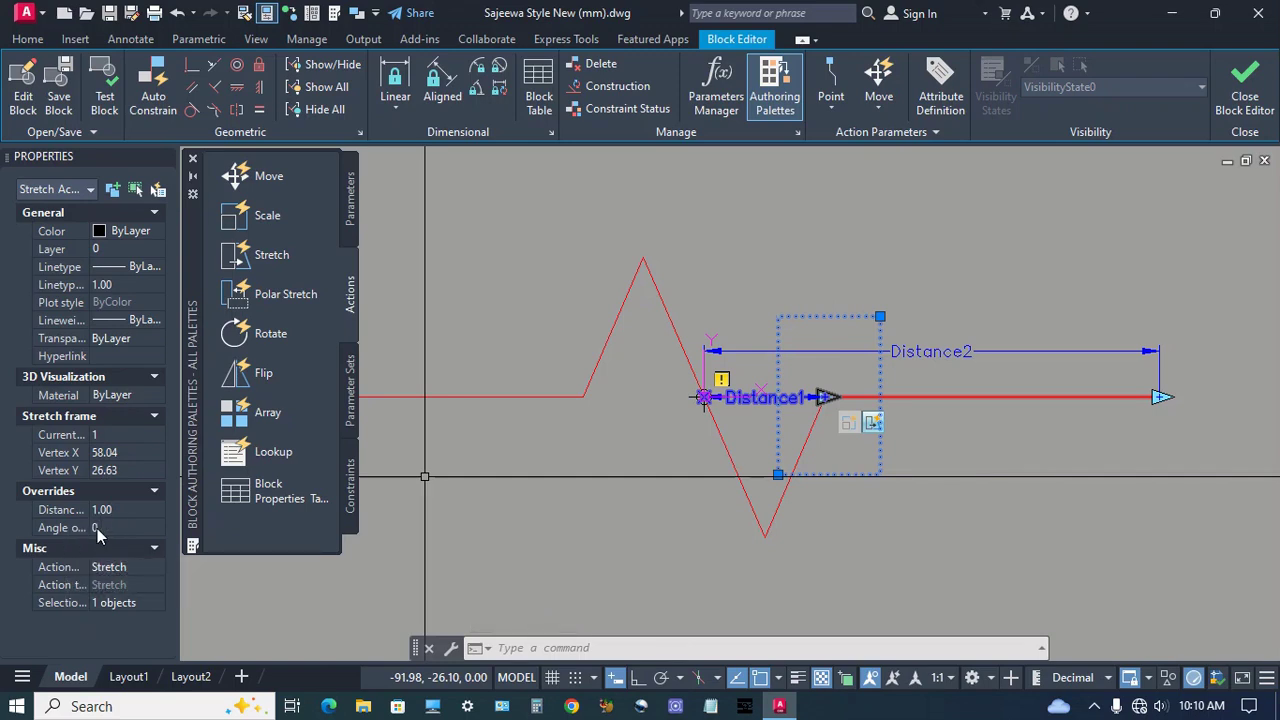
key("Escape")
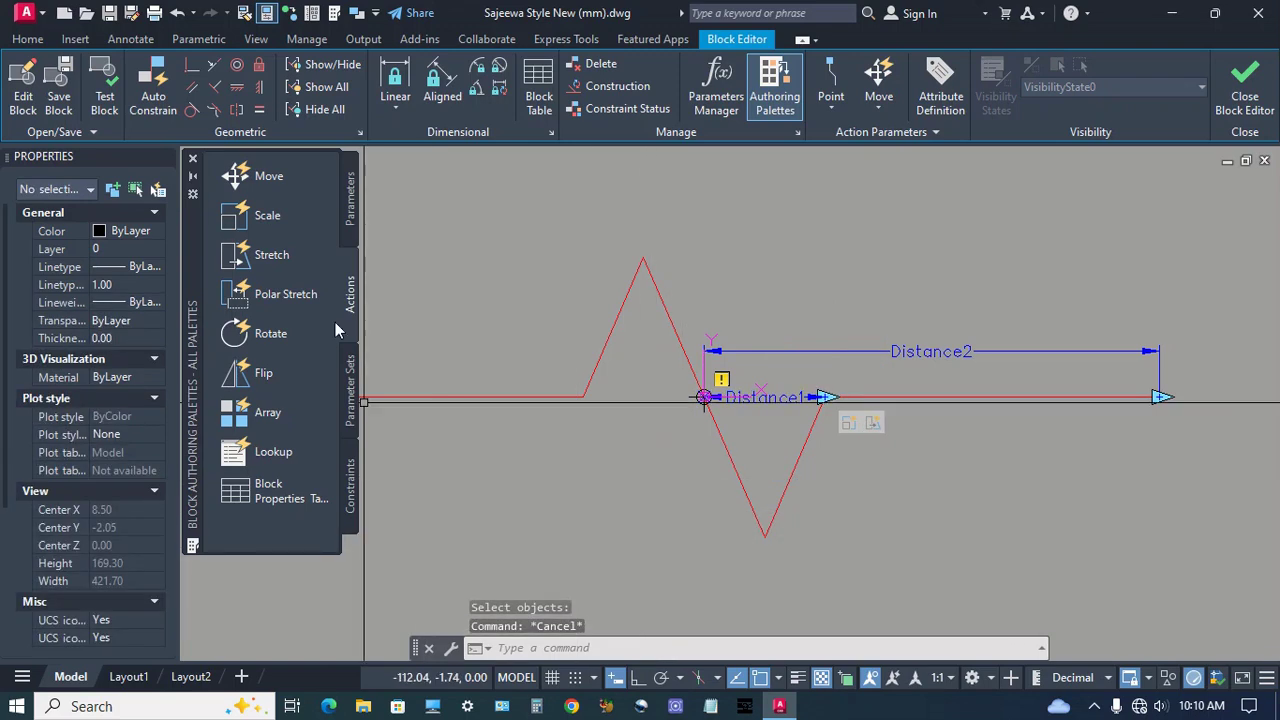
- Add another Stretch action to the shorter parameter's end point, framing the zigzag's left end and selecting the left horizontal line
left_click(271, 257)
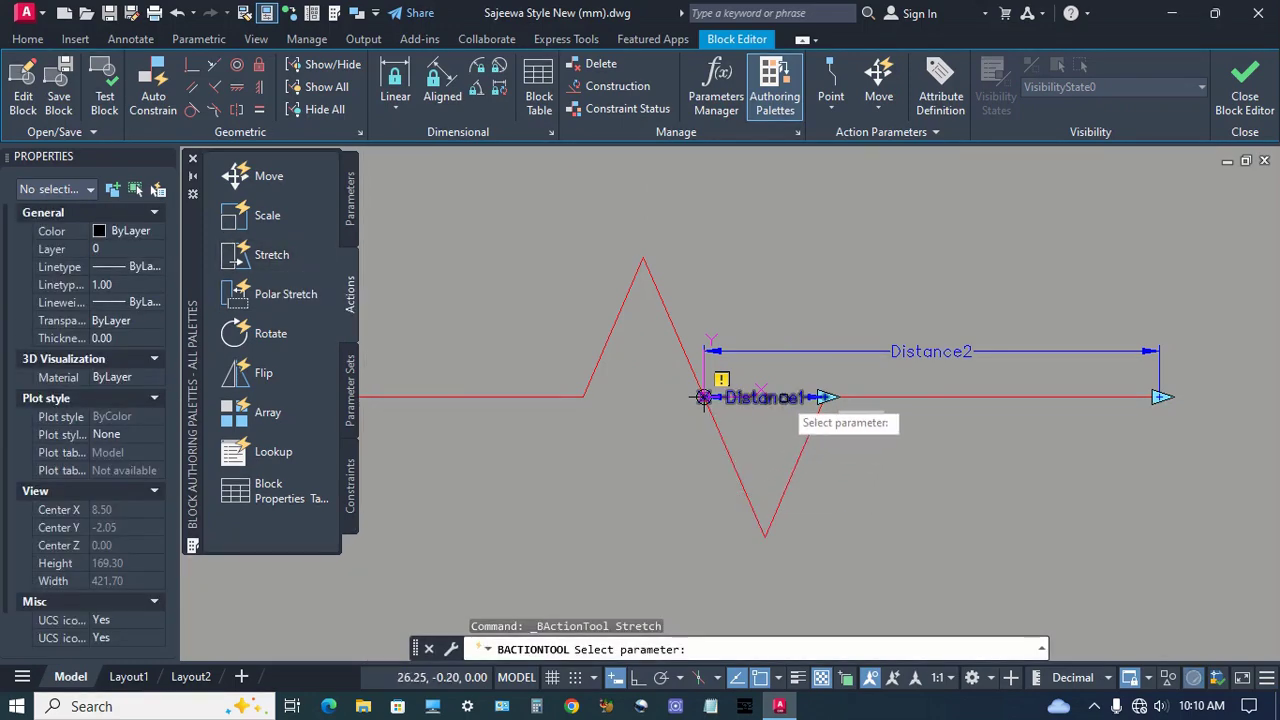
left_click(786, 397)
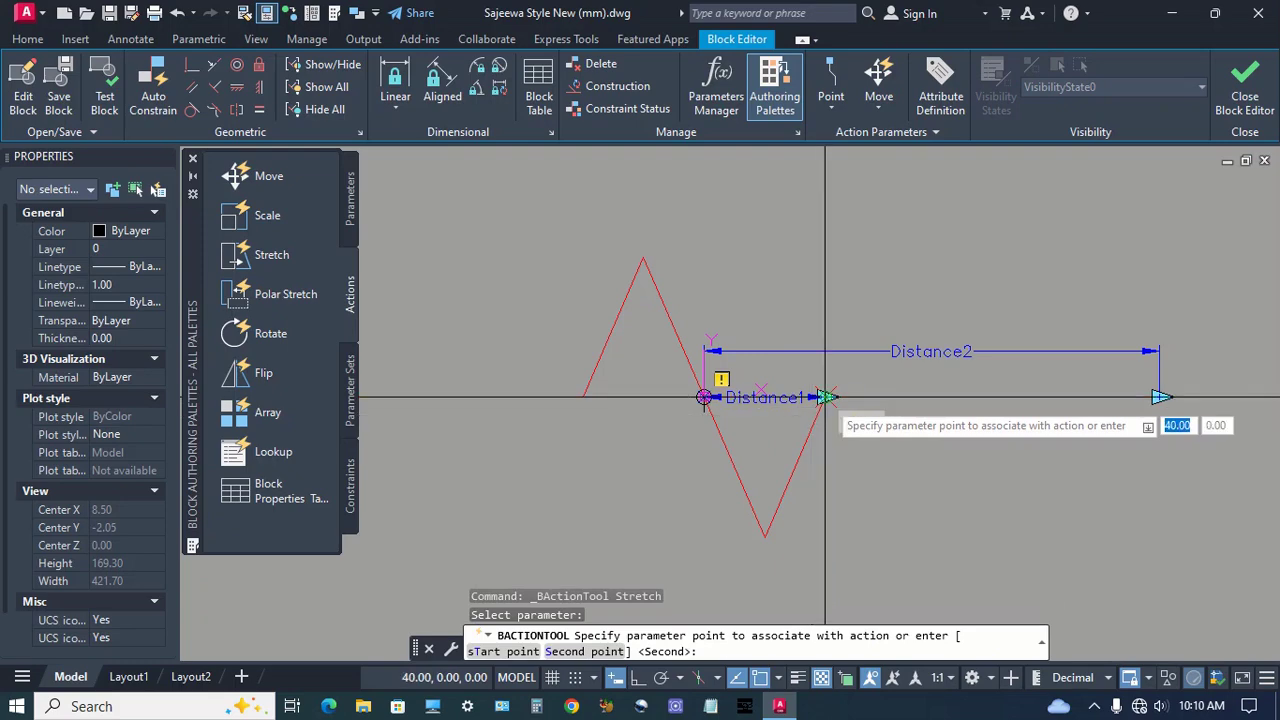
left_click(825, 397)
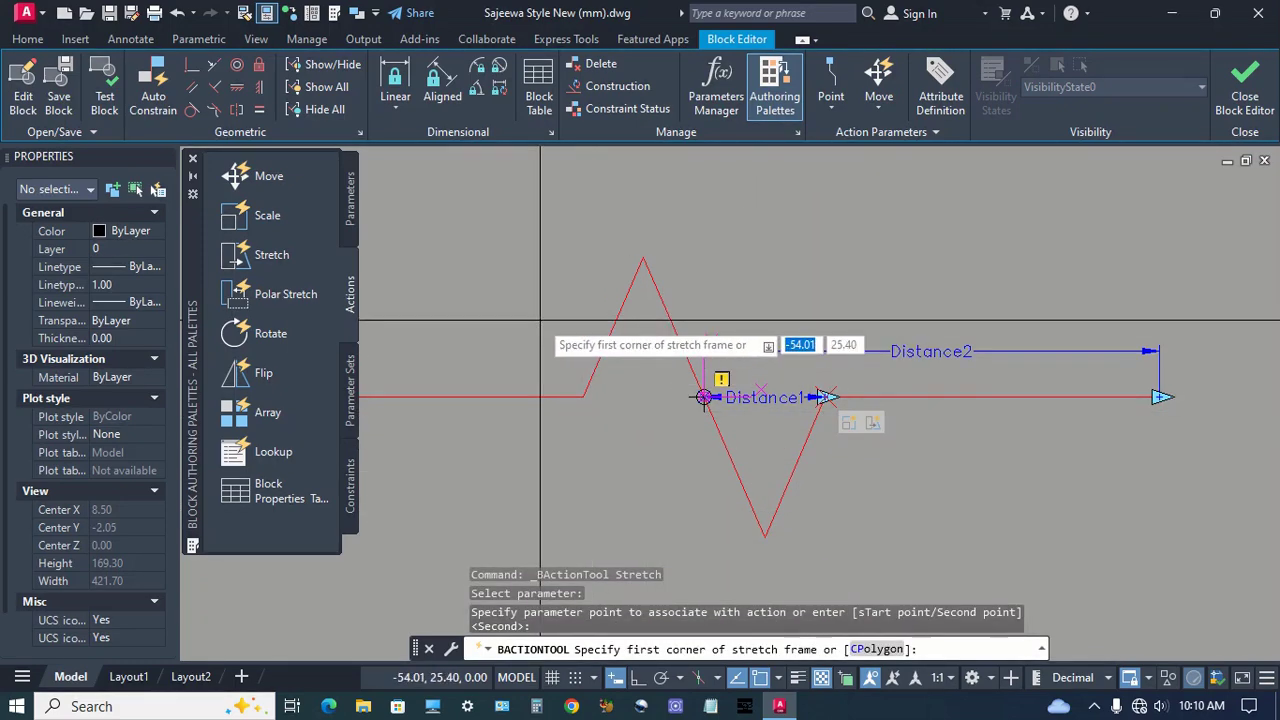
left_click(603, 283)
left_click(504, 470)
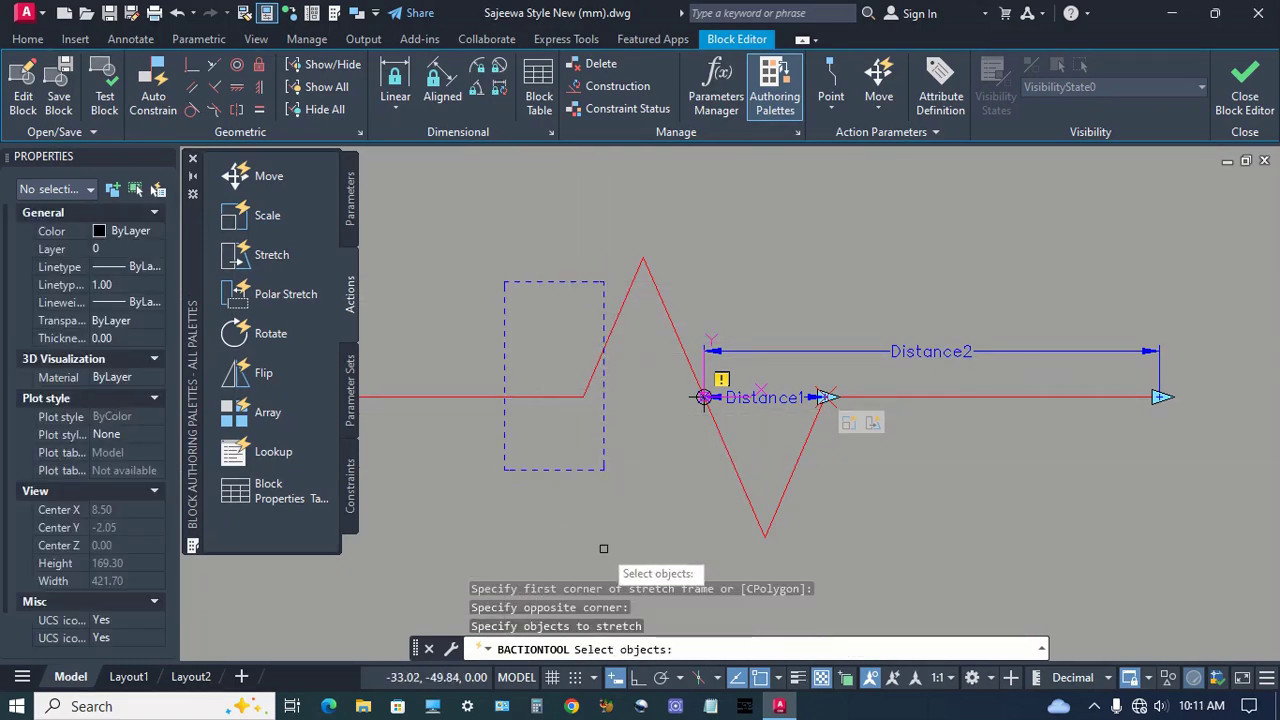
left_click(565, 398)
key("Return")
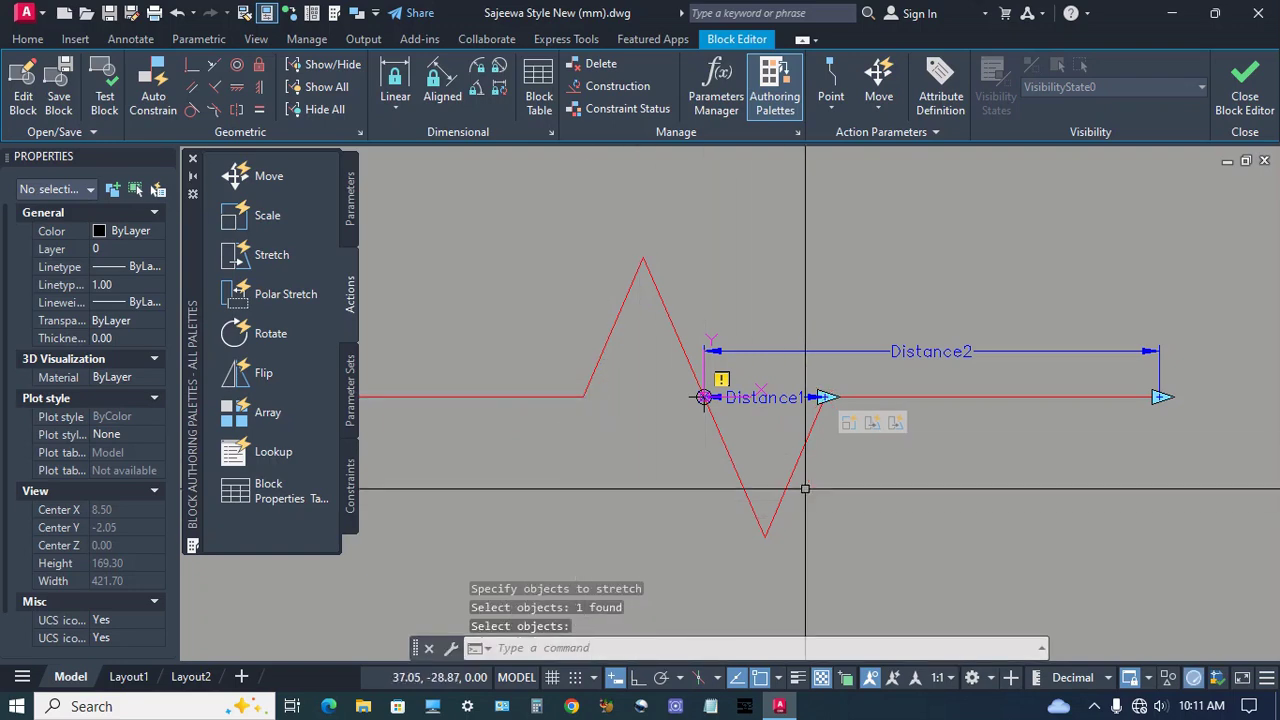
- Set the angle offset of the shorter parameter's stretch action on the left horizontal line to 180
left_click(896, 427)
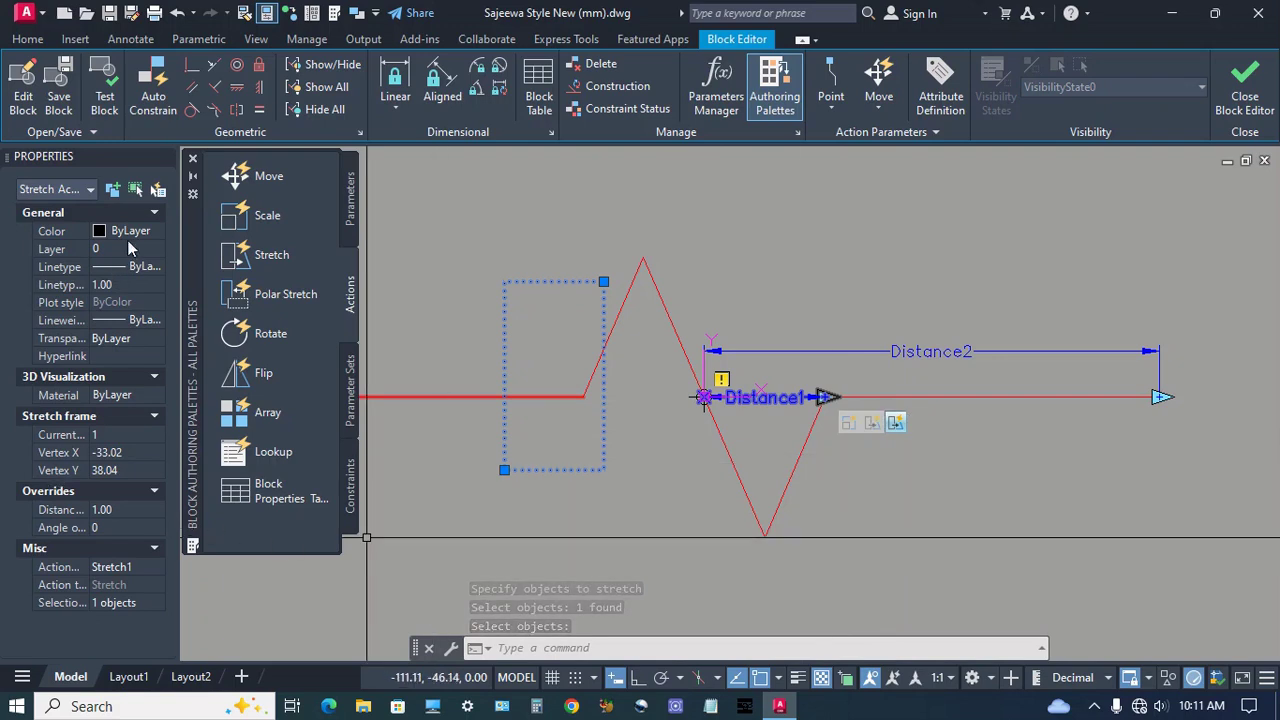
left_click(110, 528)
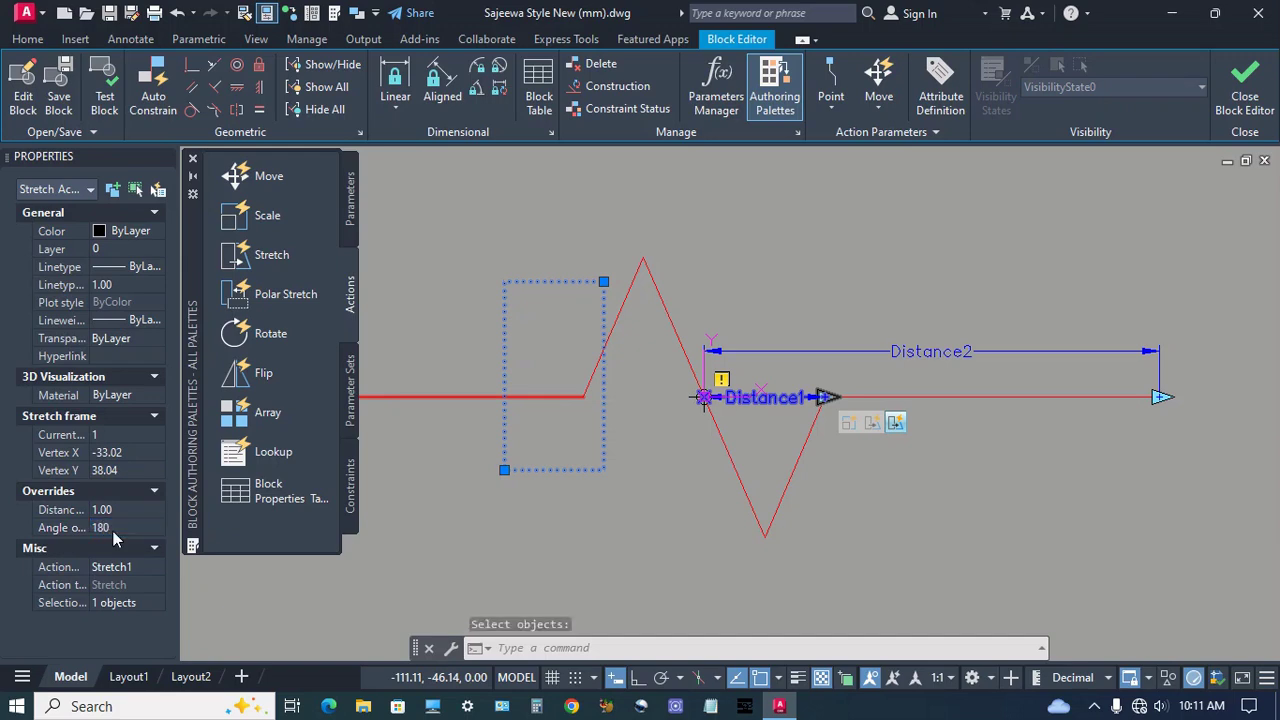
key("Escape")
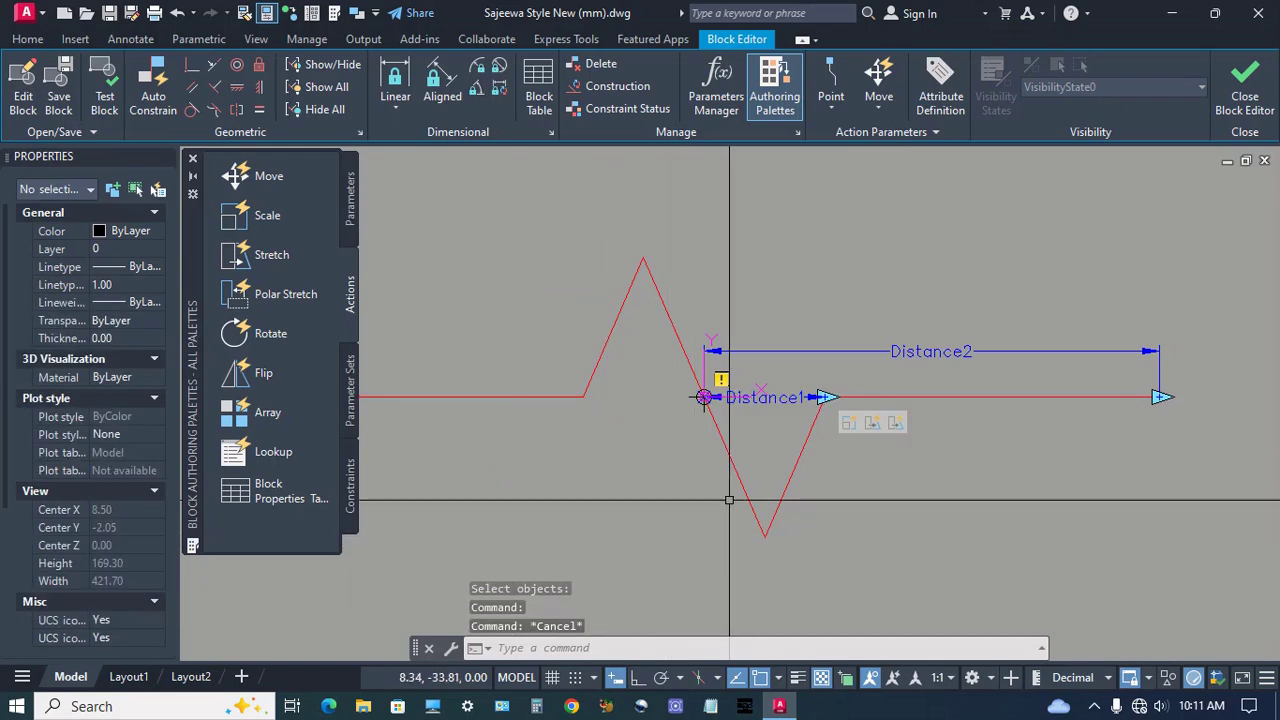
- Add a Stretch action to the longer parameter's end point, framing the right horizontal line's outer end and selecting the objects crossing that end
middle_click_drag(725, 500, 749, 494)
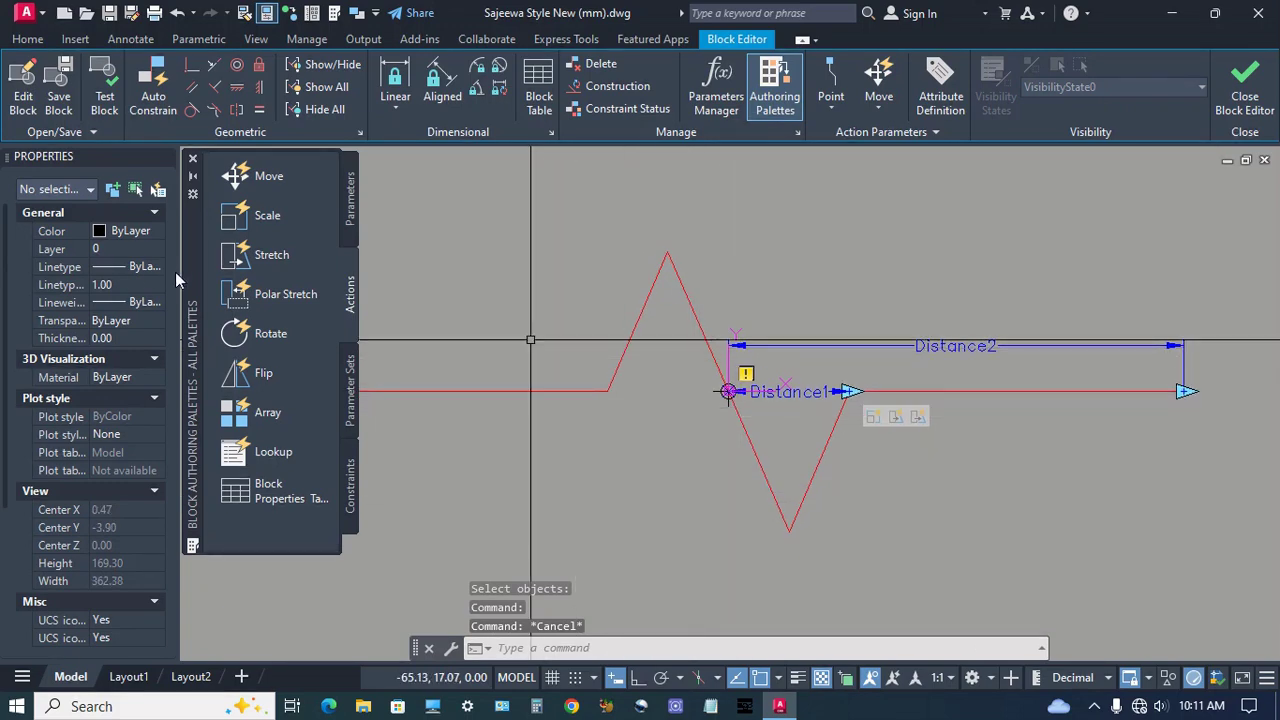
left_click(267, 256)
left_click(958, 347)
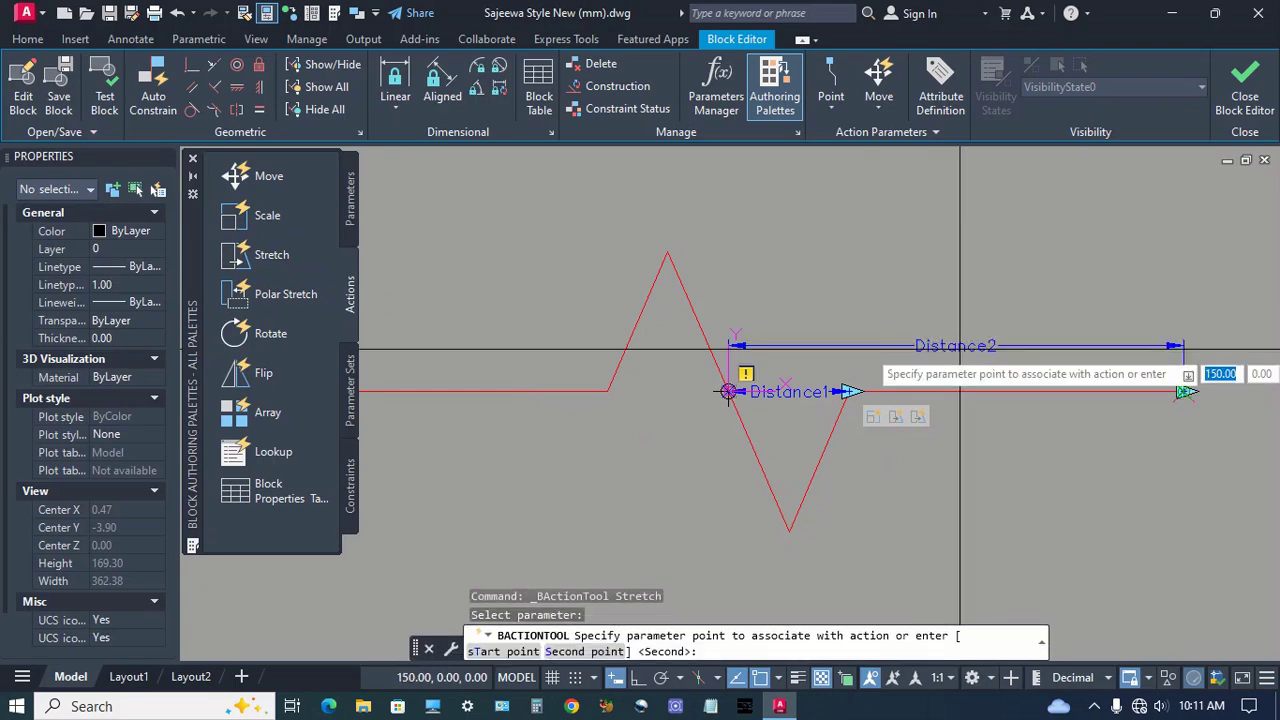
middle_click_drag(977, 494, 779, 494)
left_click(986, 391)
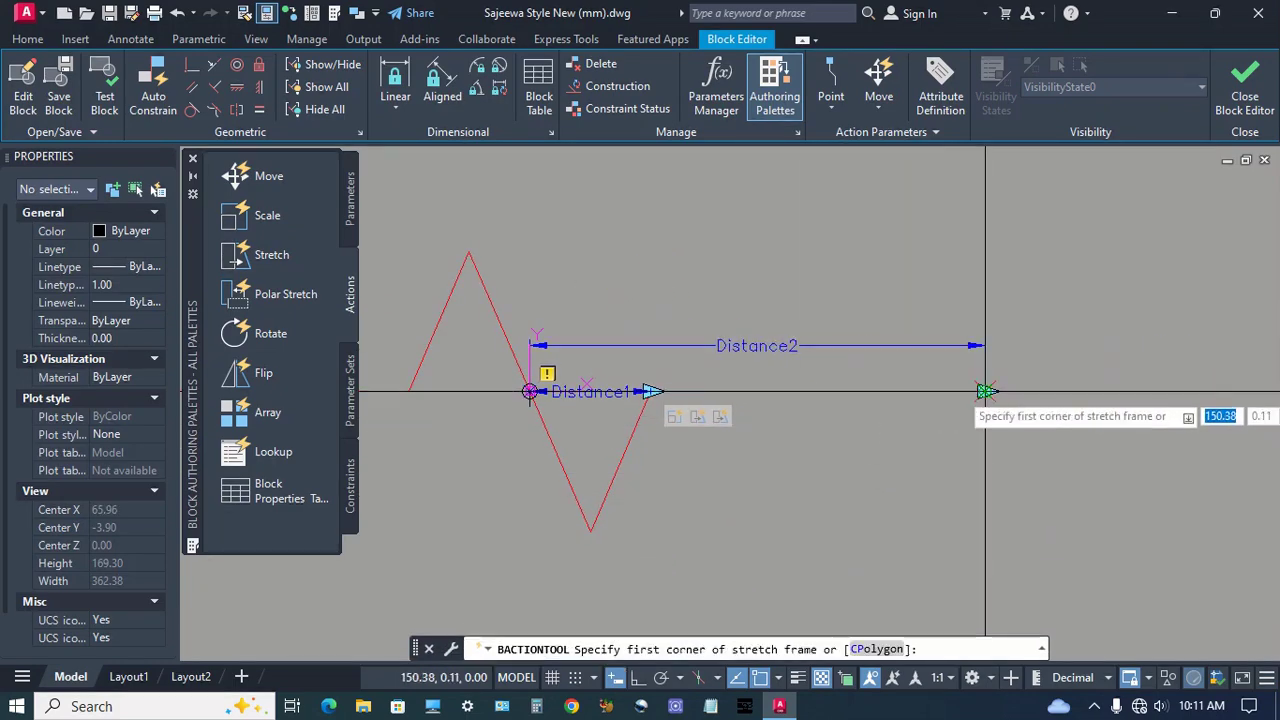
left_click(1068, 282)
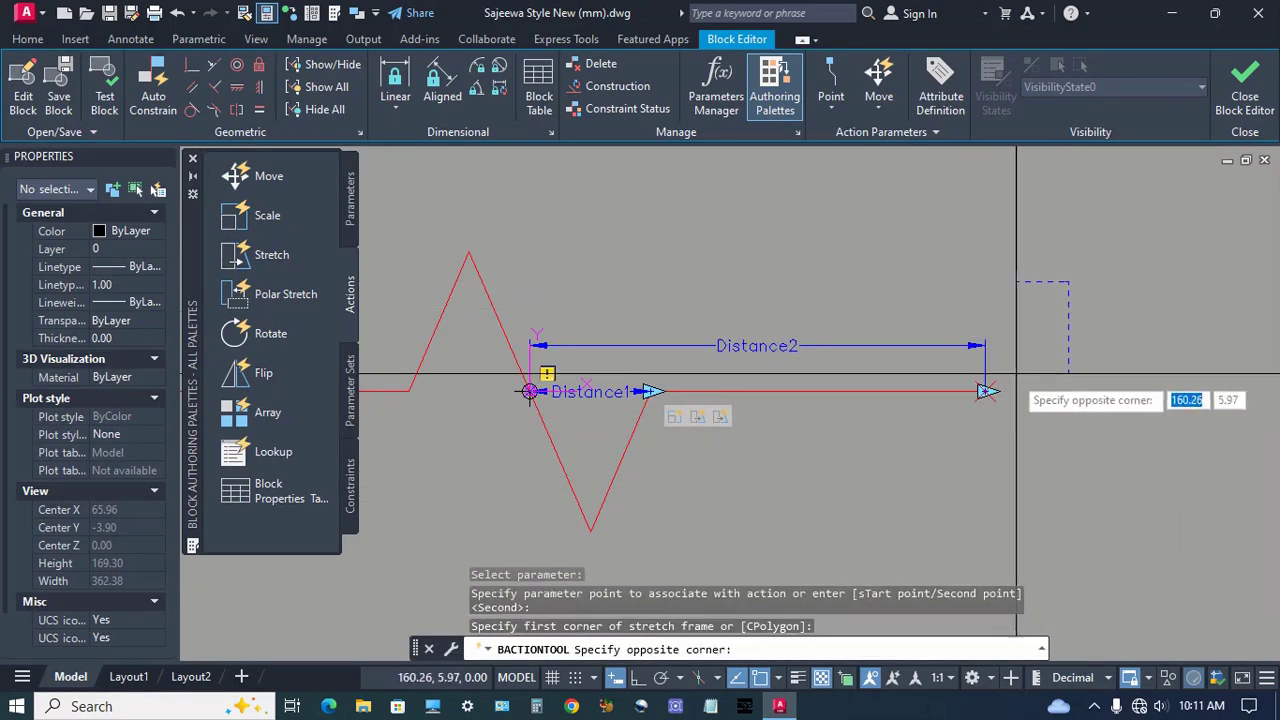
left_click(893, 478)
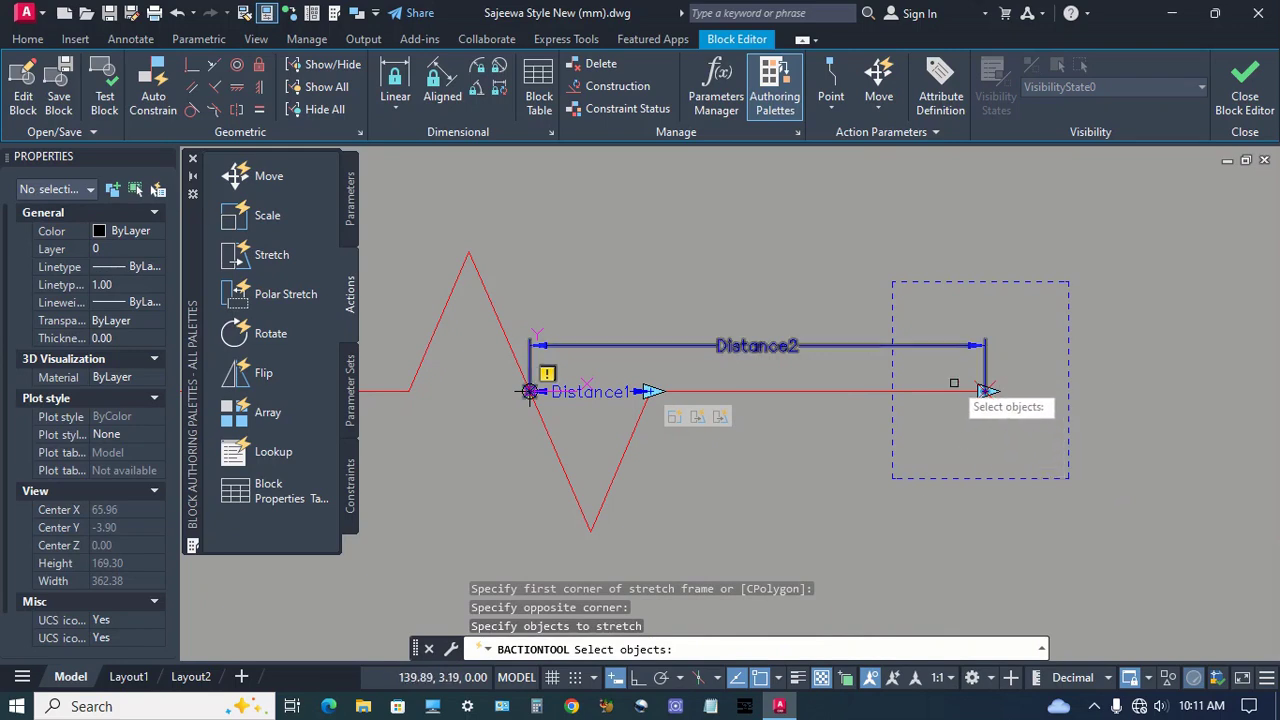
left_click(1006, 357)
left_click(914, 417)
key("Return")
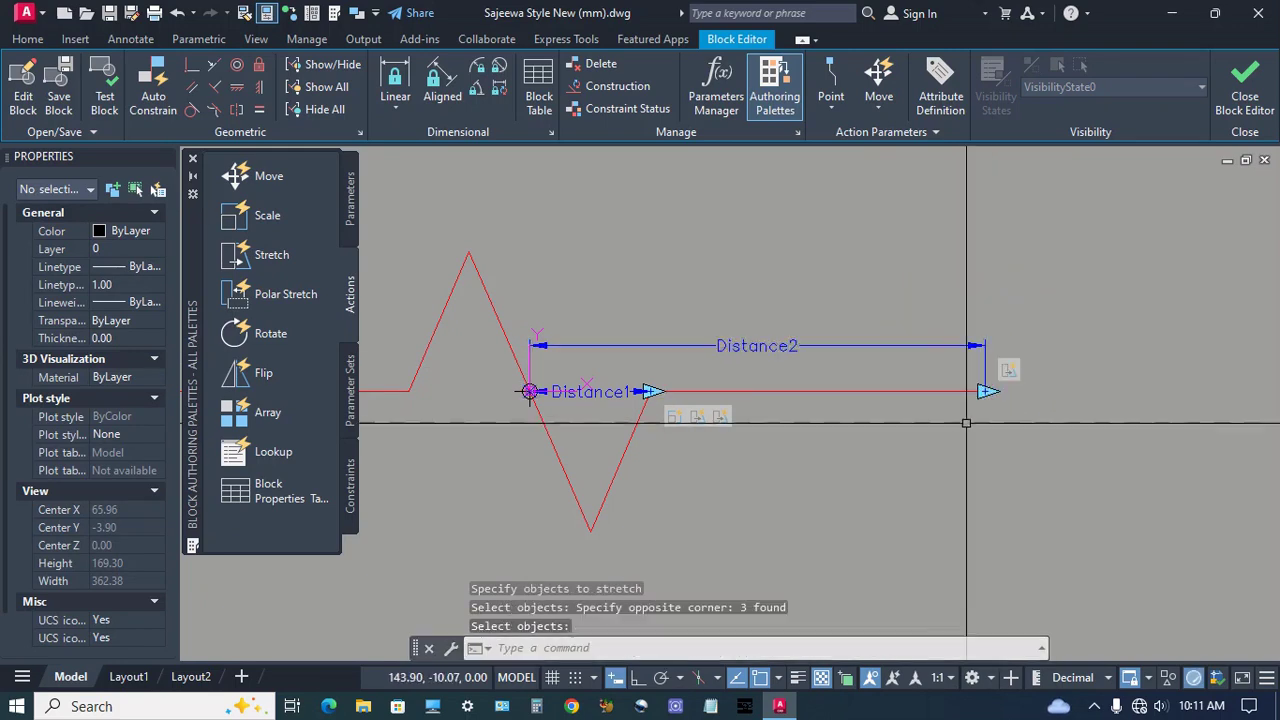
- Add another Stretch action to the longer parameter's end point, framing the left horizontal line's outer end and selecting that line
mouse_move(829, 434)
middle_mouse_down()
mouse_move(980, 431)
mouse_move(968, 440)
middle_mouse_up()
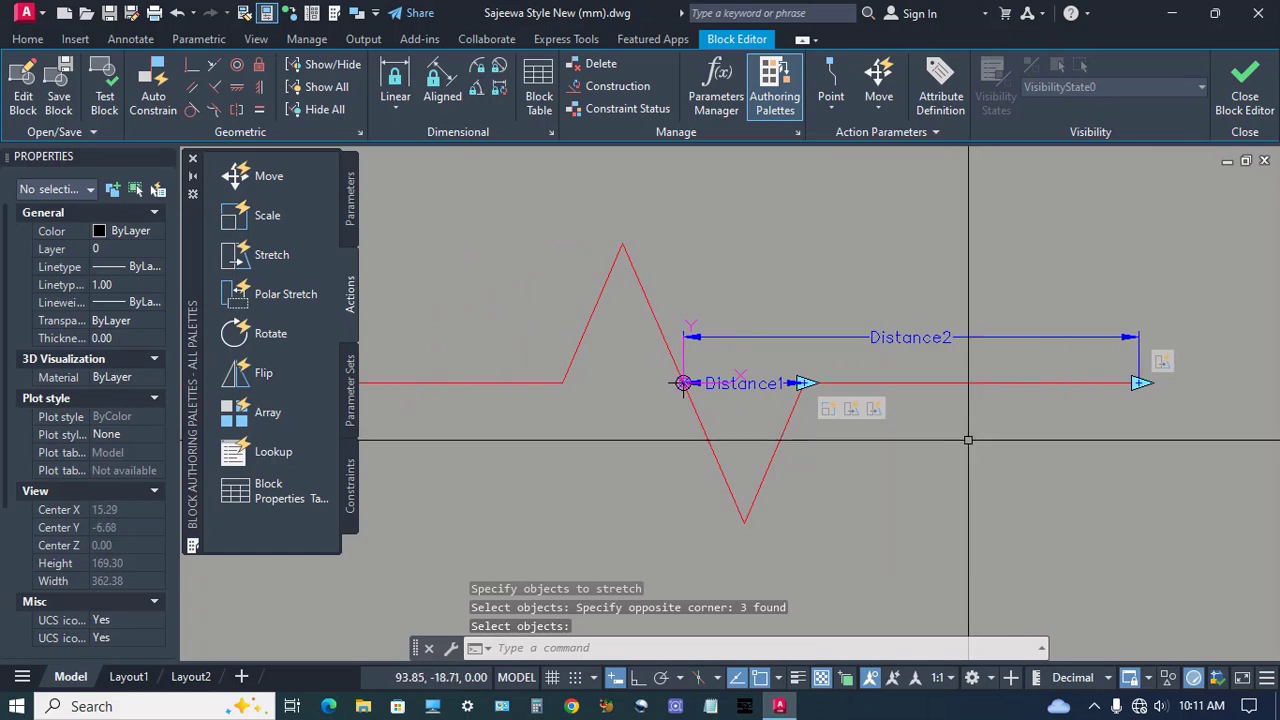
left_click(271, 256)
mouse_move(797, 420)
middle_mouse_down()
mouse_move(886, 413)
mouse_move(649, 459)
middle_mouse_up()
left_click(998, 334)
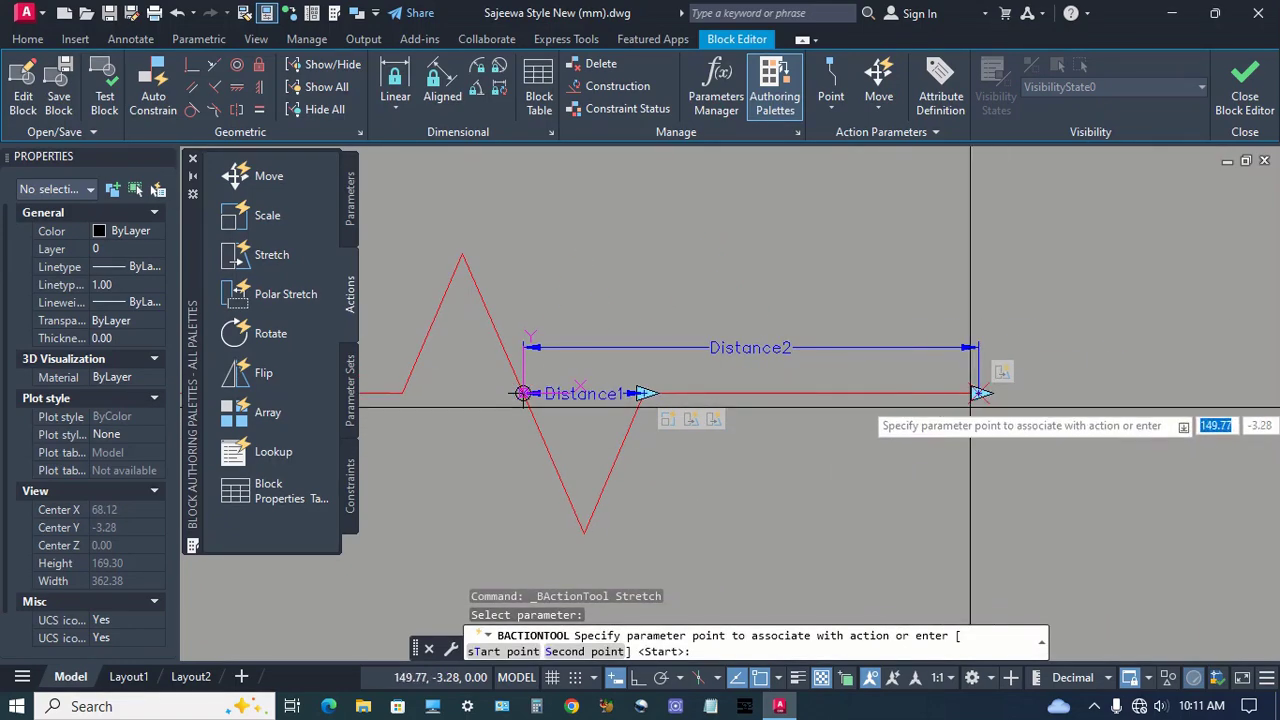
left_click(979, 393)
scroll(830, 420, "down", 3)
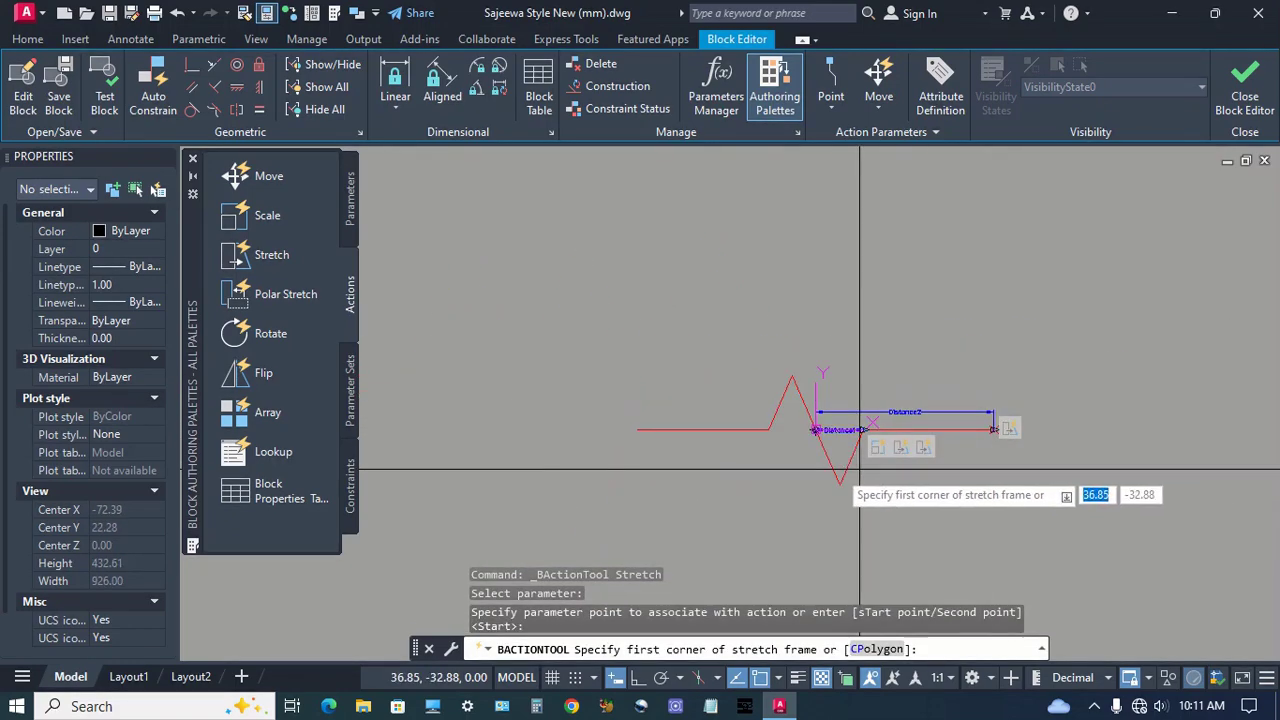
scroll(700, 405, "up", 2)
left_click(679, 346)
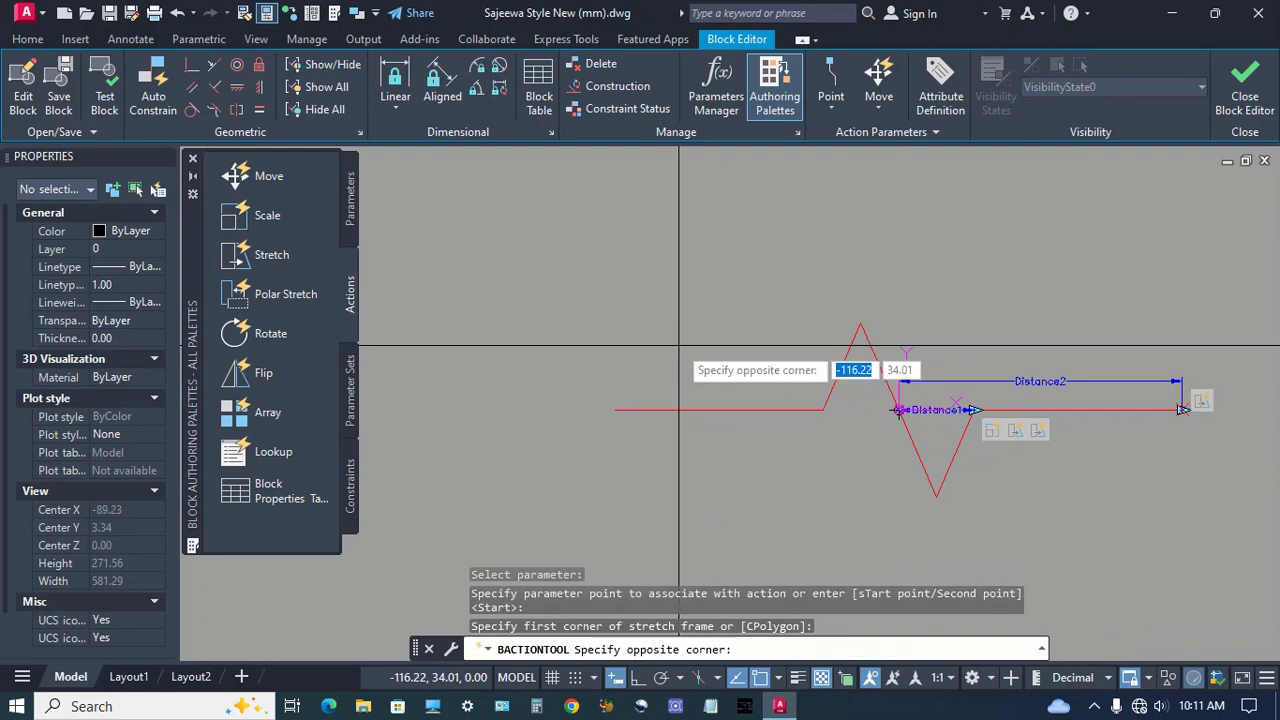
left_click(577, 459)
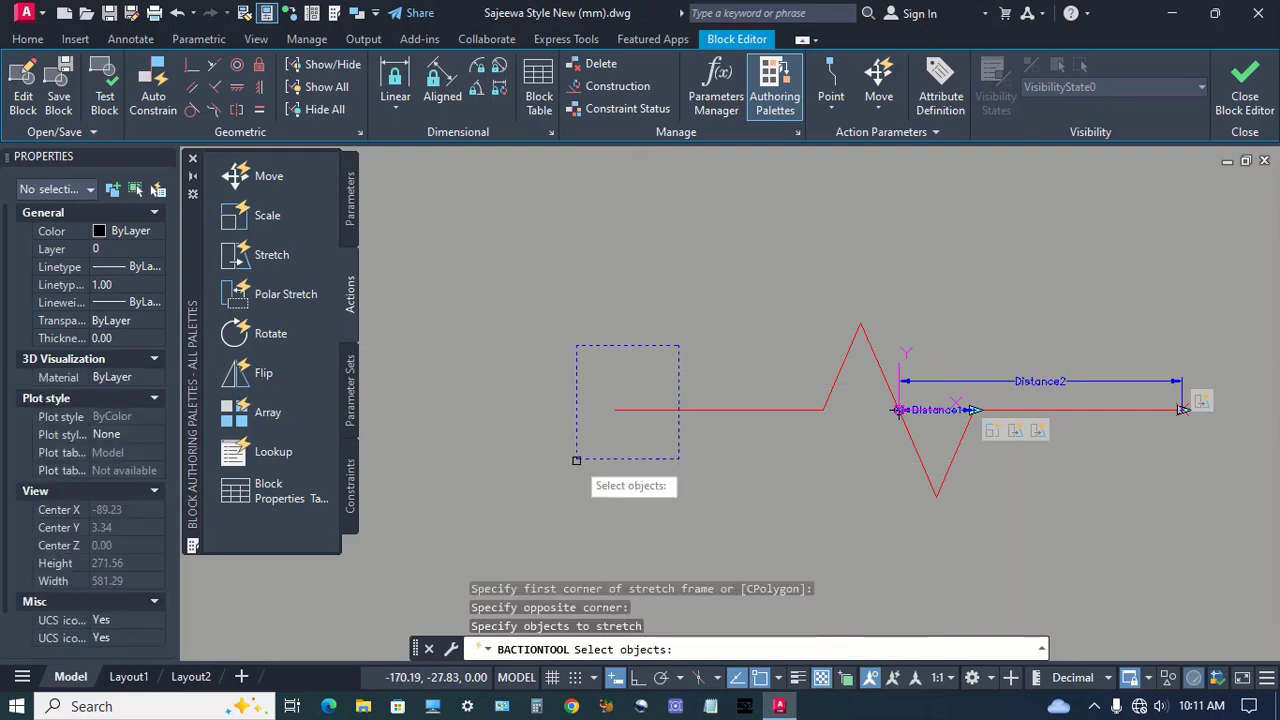
left_click(638, 410)
key("Return")
- Set the angle offset of the longer parameter's stretch action on the left horizontal line to 180
middle_click_drag(885, 474, 734, 498)
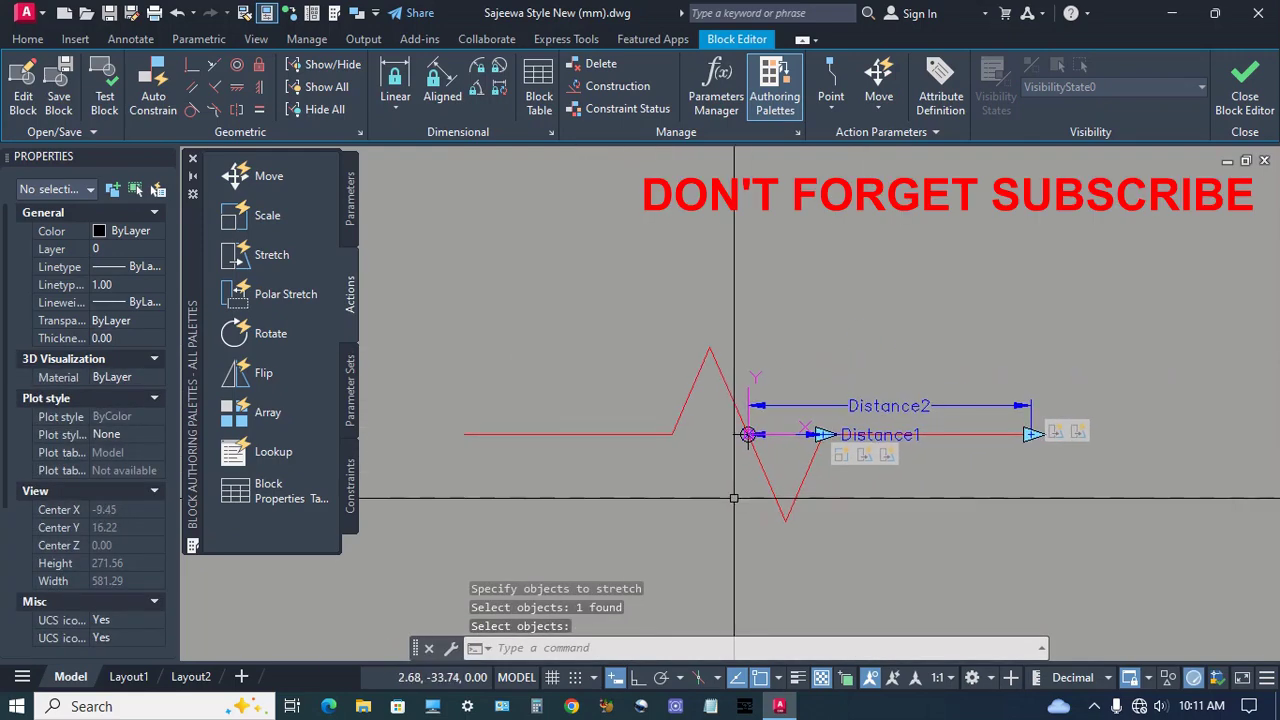
left_click(1082, 440)
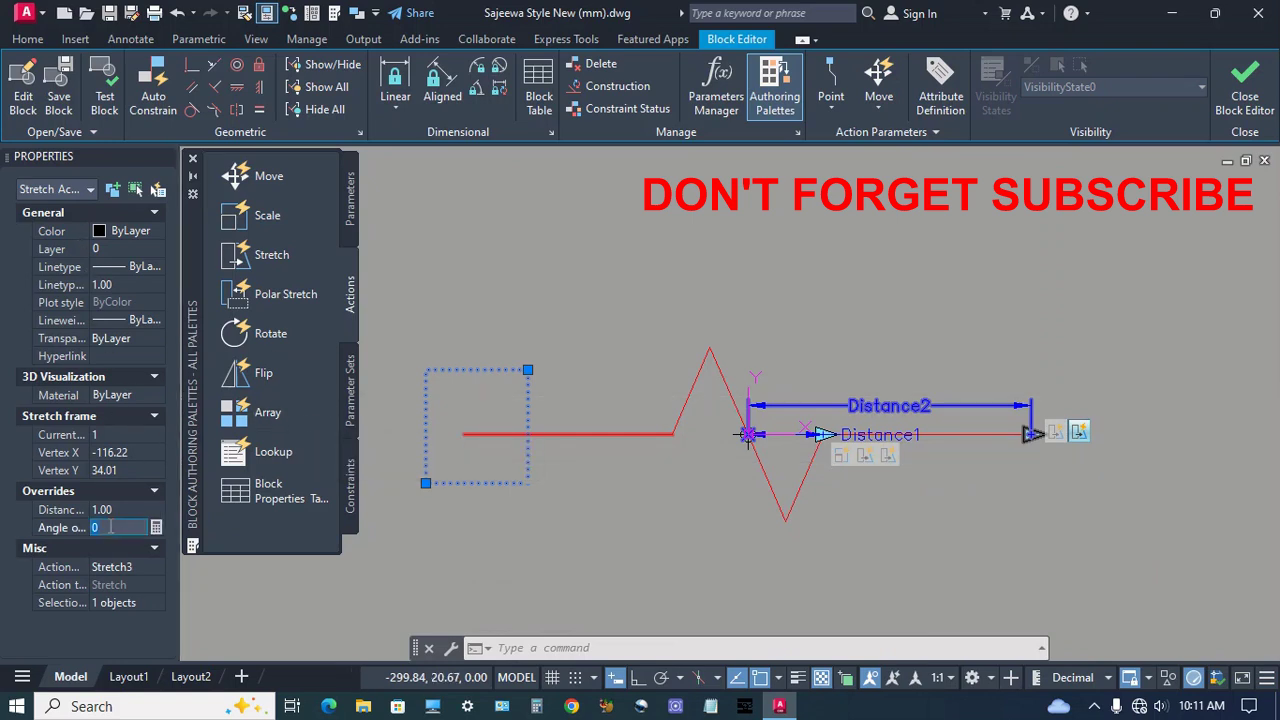
type("180")
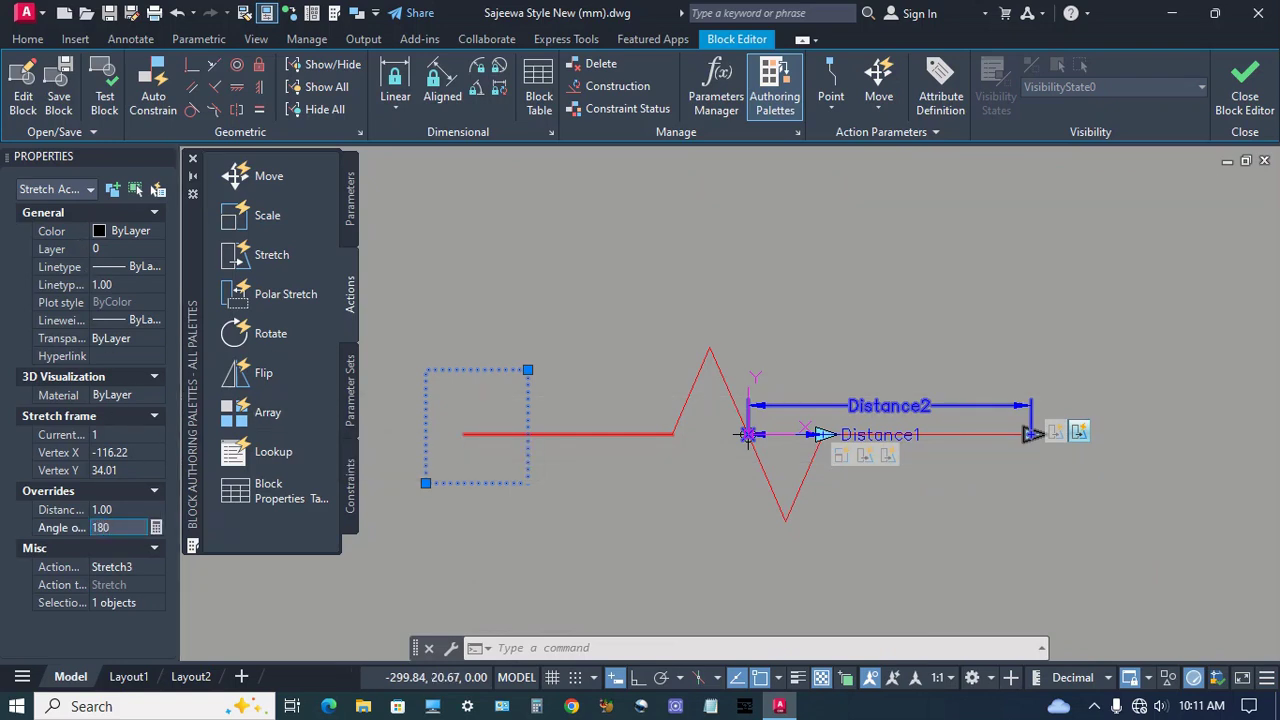
key("Return")
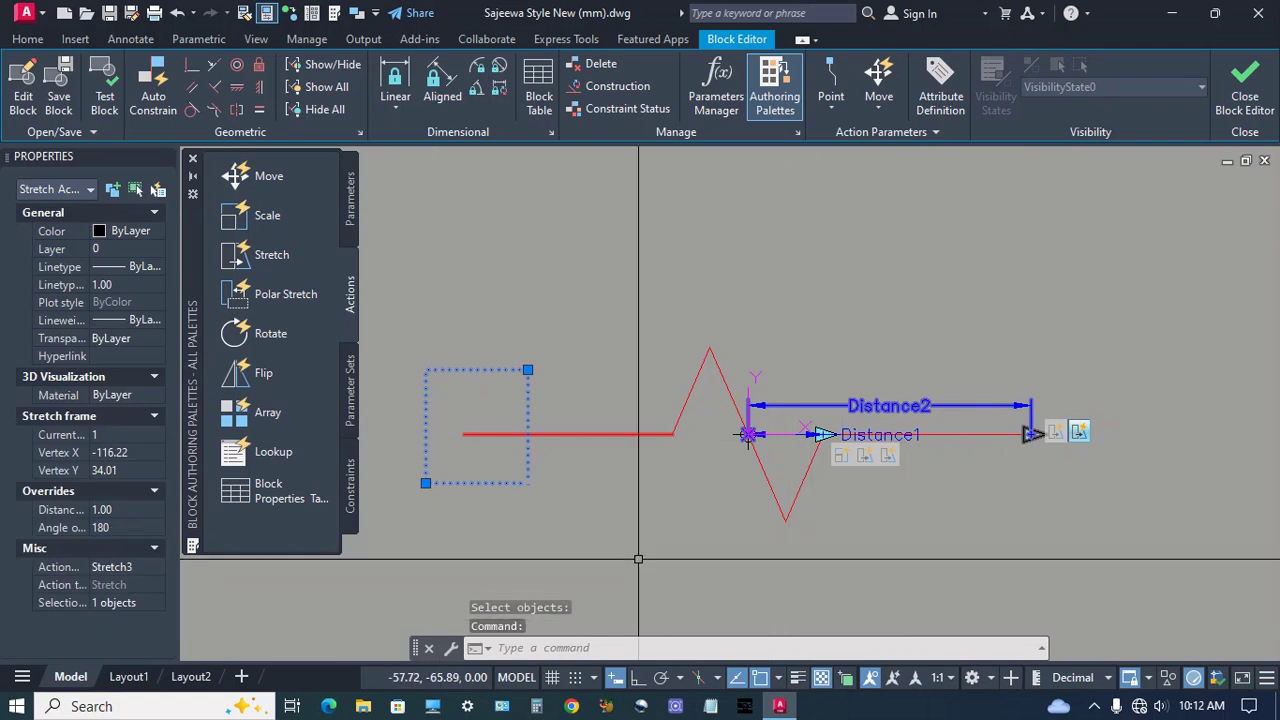
key("Escape")
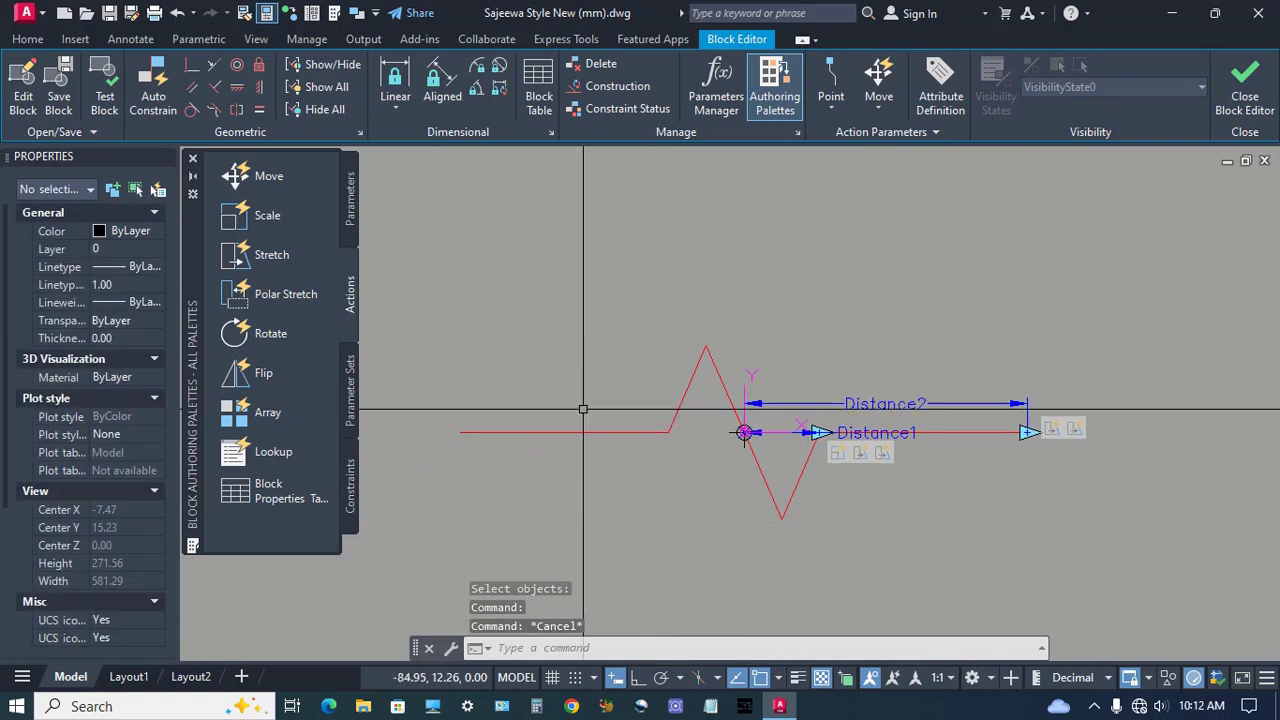
- Close the Block Editor and save the changes to Breakline
left_click(1245, 92)
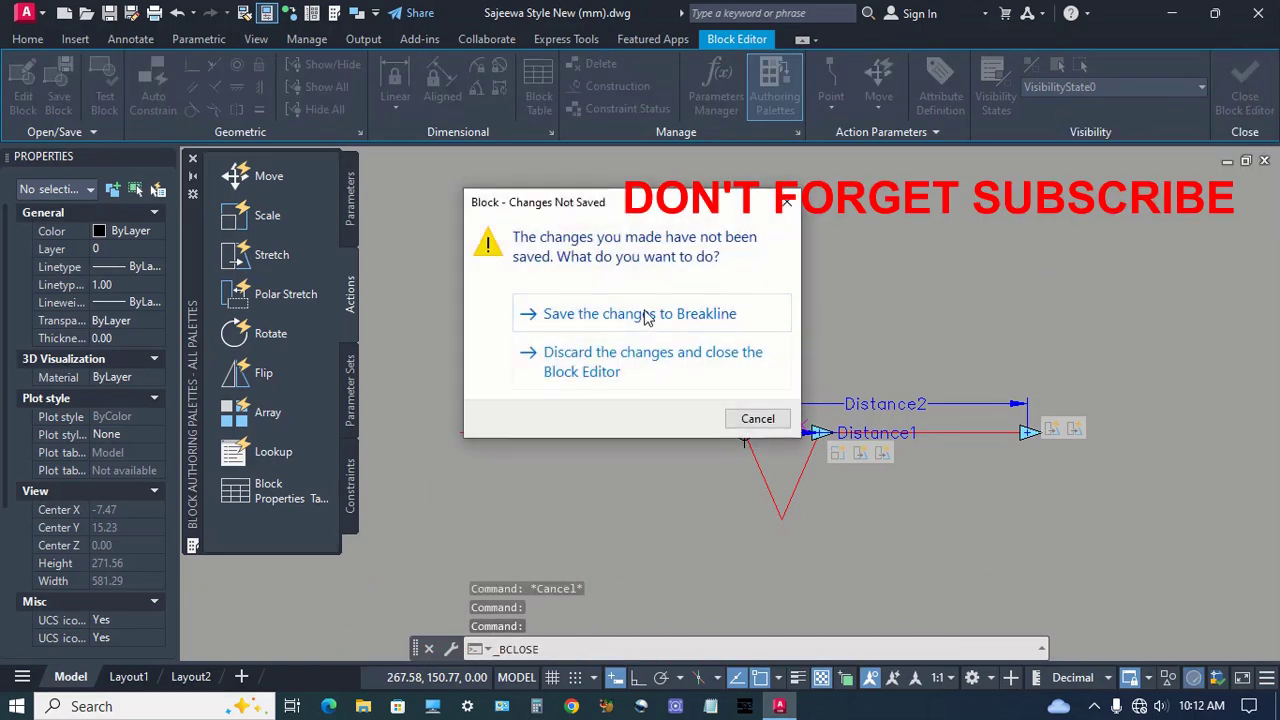
left_click(645, 316)
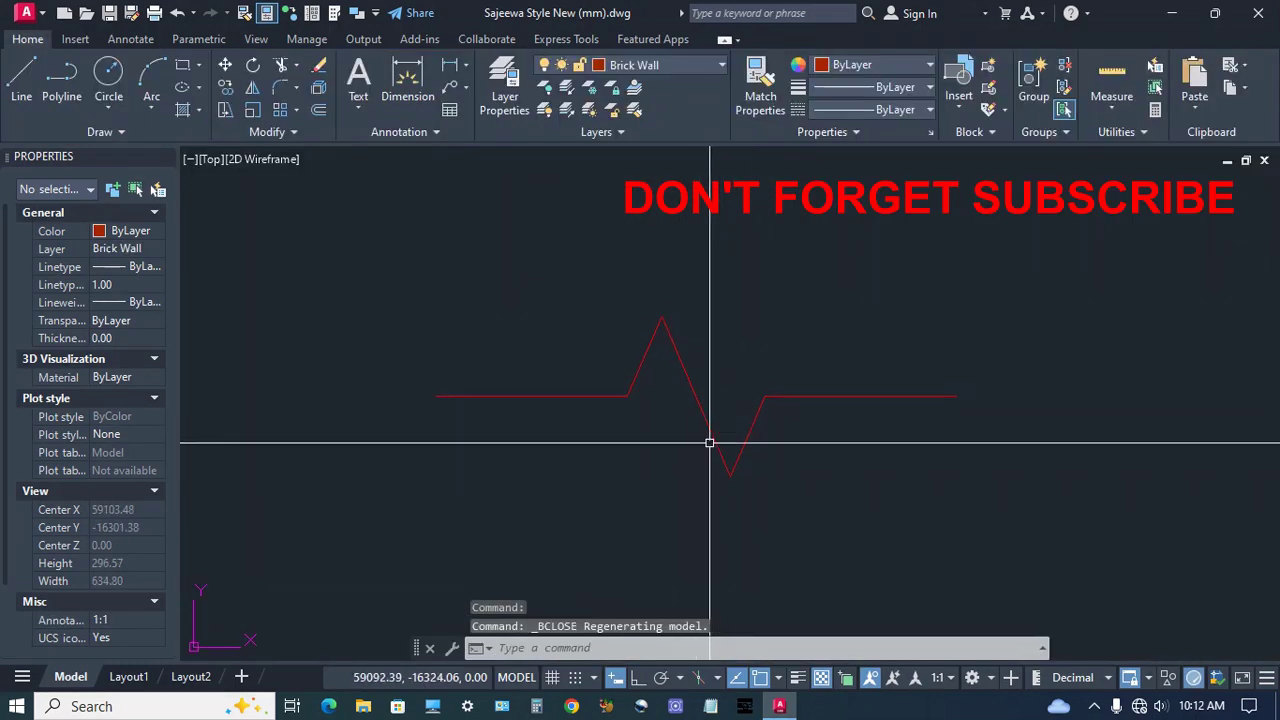
- Lengthen the Breakline block's horizontal ends with its outer grip and enlarge the zigzag with its inner grip
left_click(738, 449)
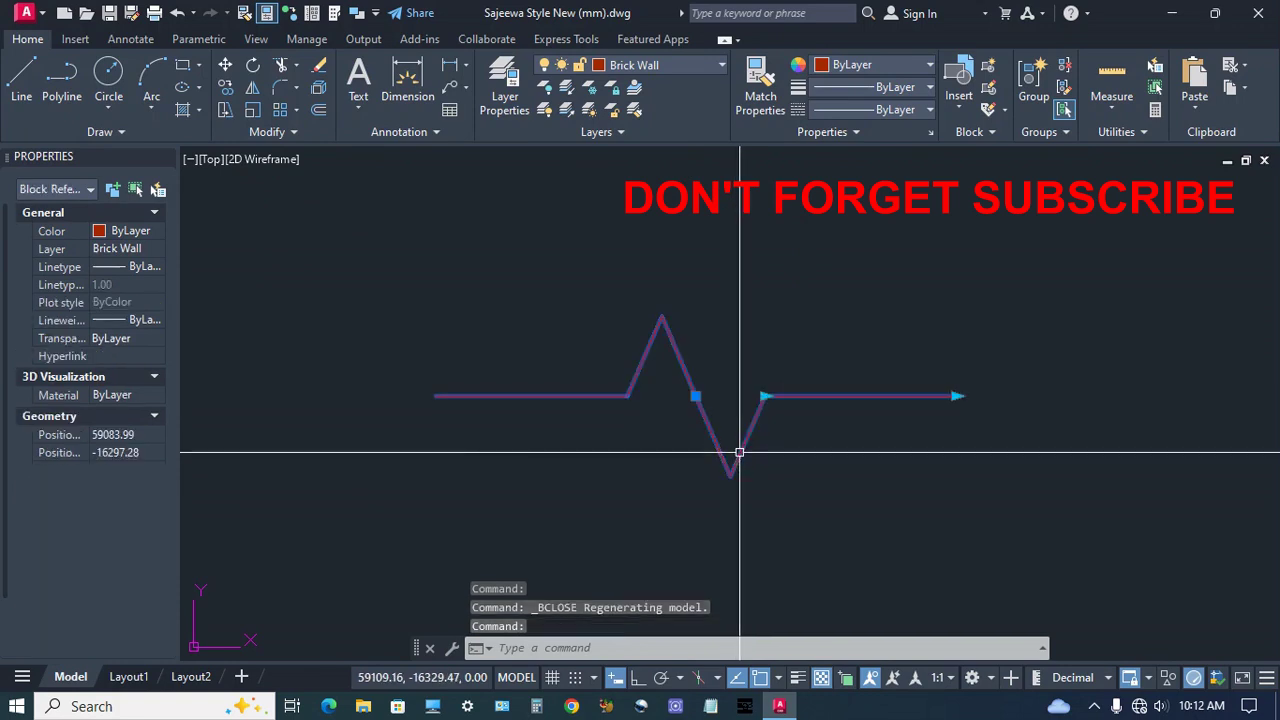
left_click(956, 396)
left_click(1006, 405)
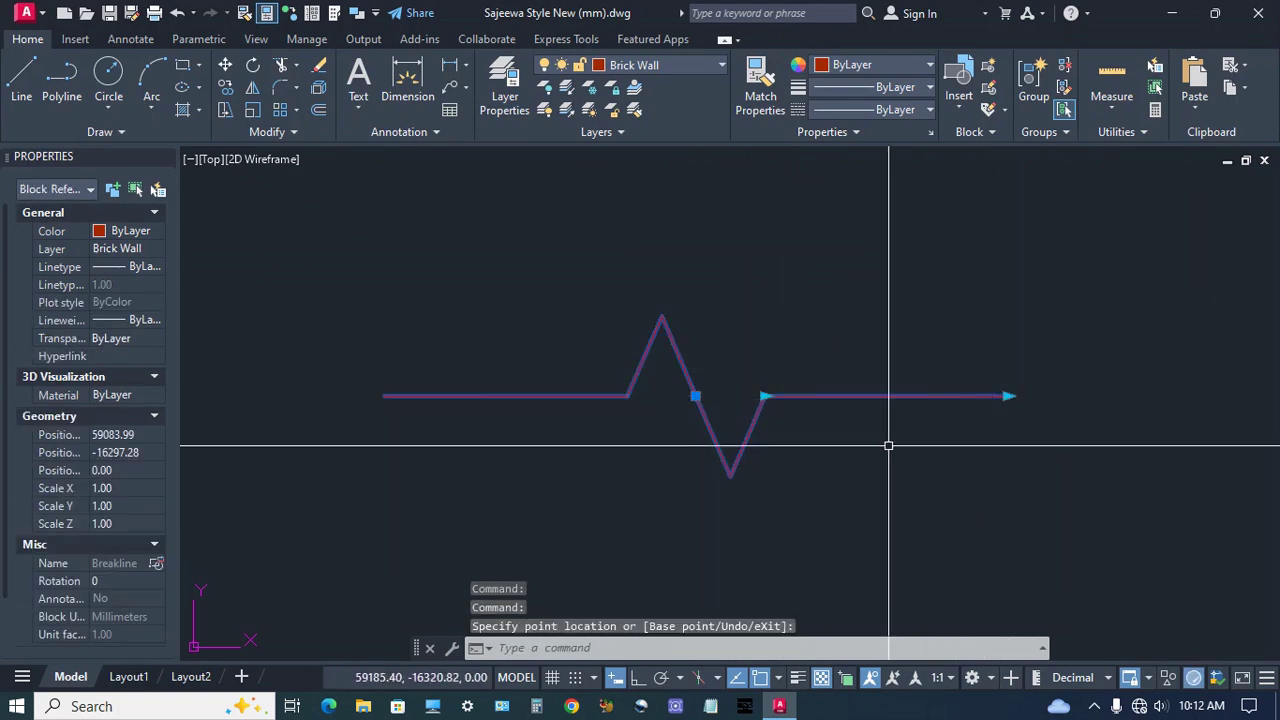
left_click(763, 396)
left_click(825, 396)
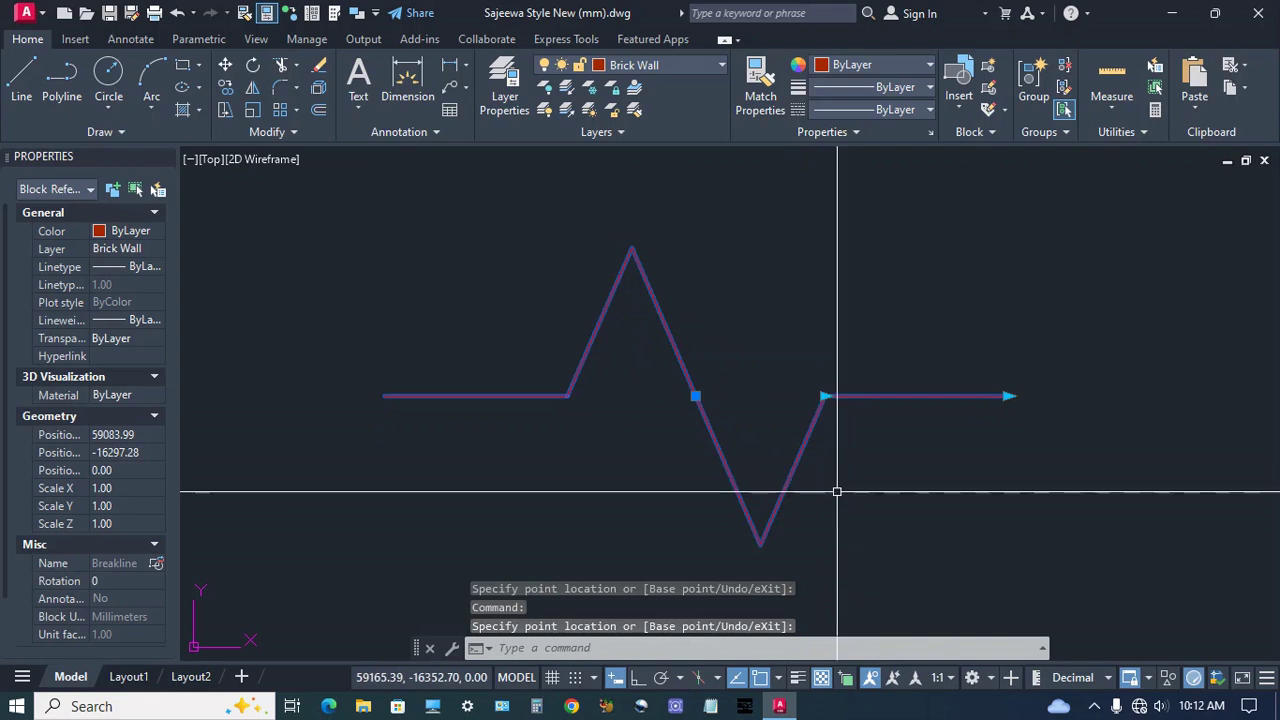
- Shrink the block's zigzag with the inner grip and shorten both horizontal ends with the outer grip
left_click(824, 397)
left_click(757, 396)
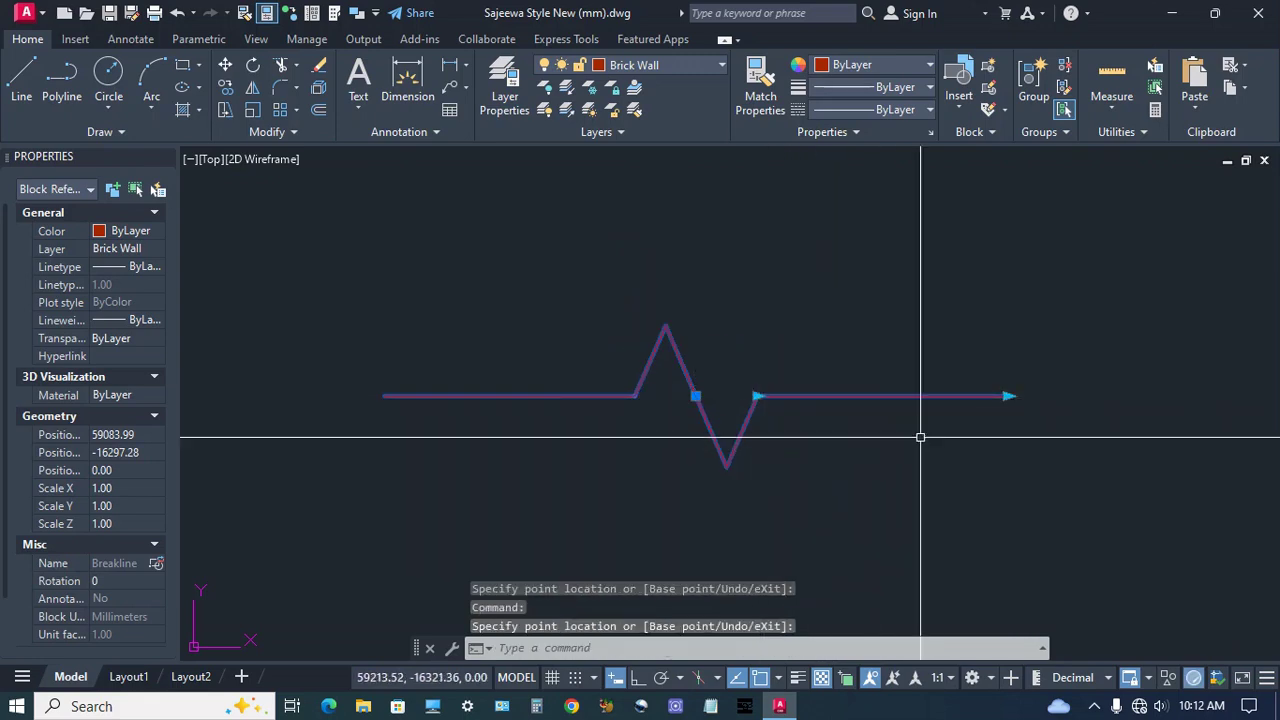
left_click(1006, 396)
left_click(840, 398)
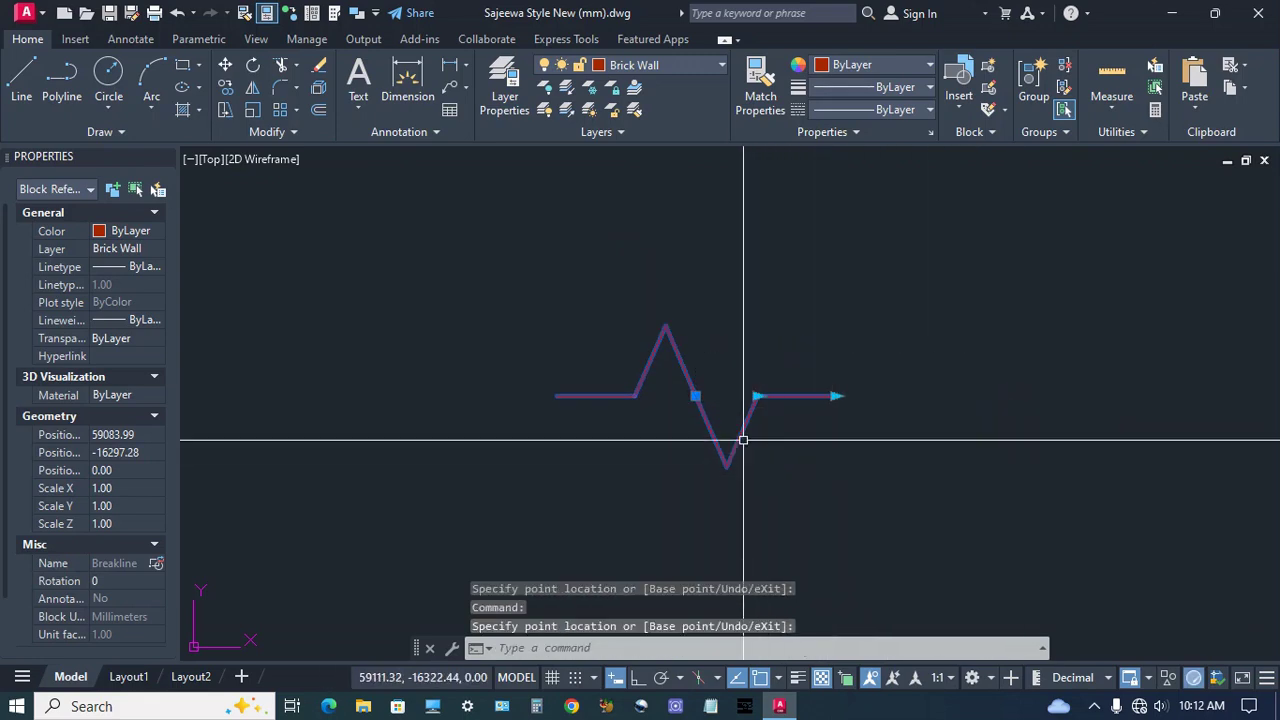